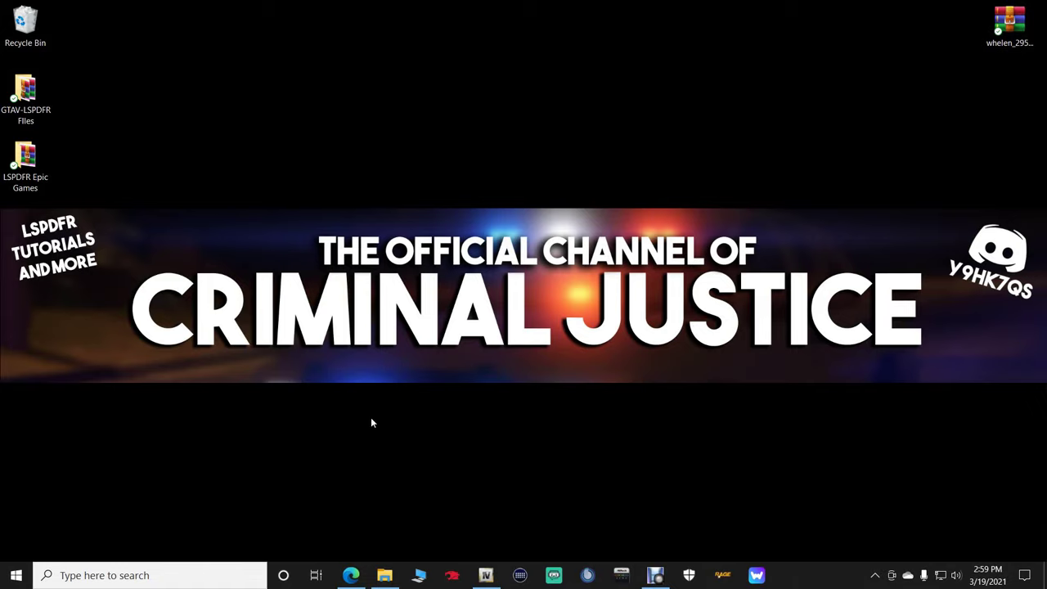
Scroll through the whelen 295hsfa6 LCPDFR.com page, reviewing its terms, videos and download section.
left_click(350, 575)
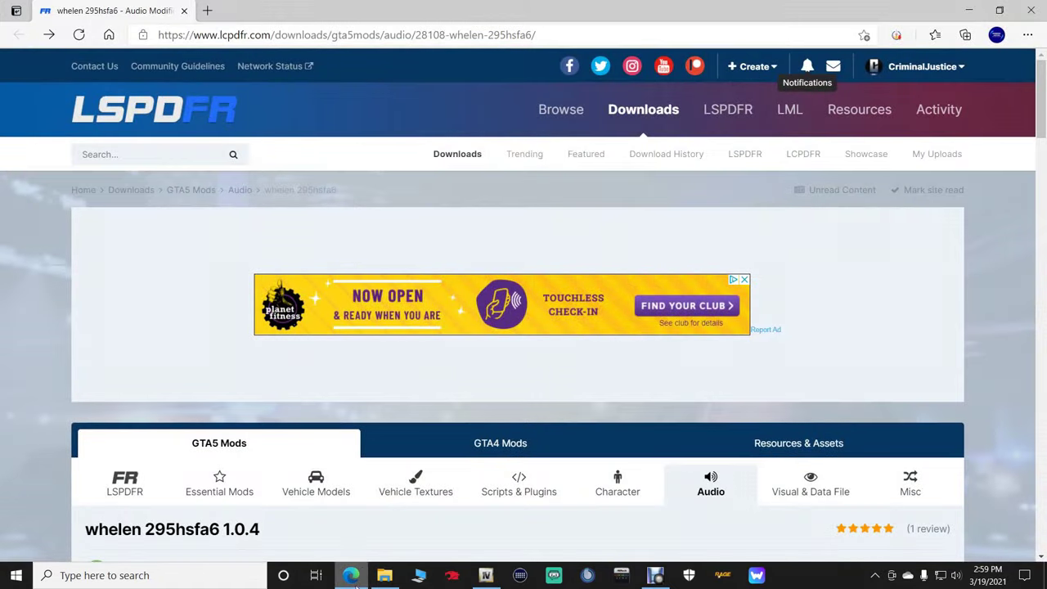
scroll(522, 334, "down", 4)
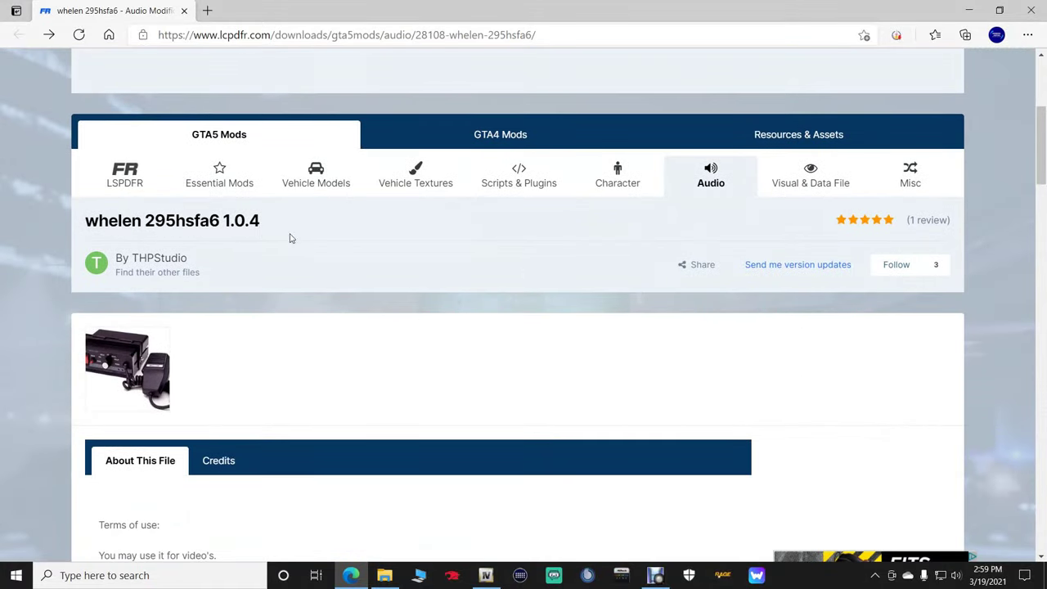
scroll(442, 293, "down", 3)
scroll(556, 327, "down", 2)
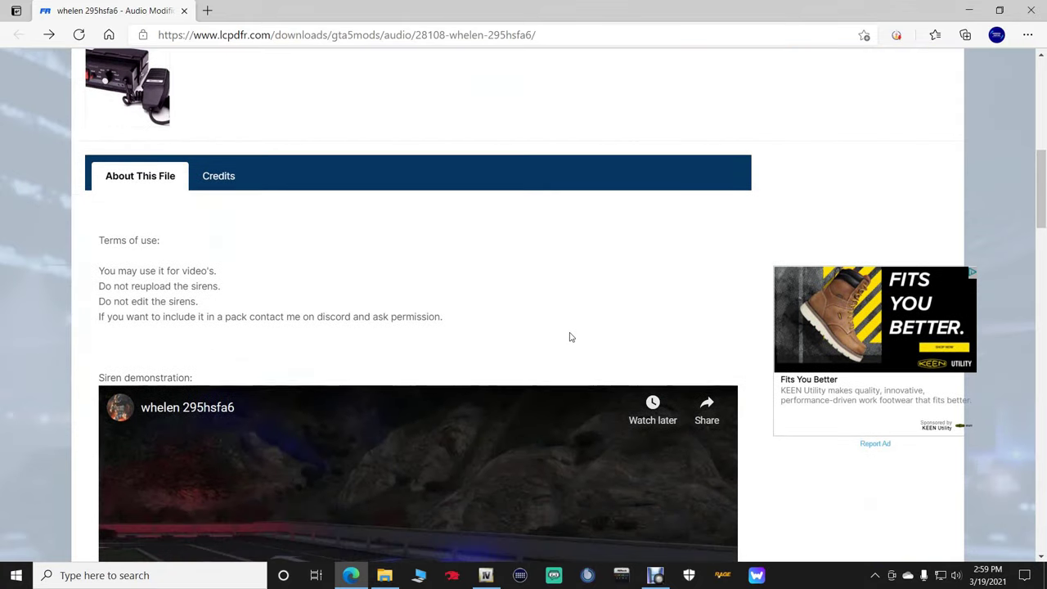
scroll(571, 338, "down", 2)
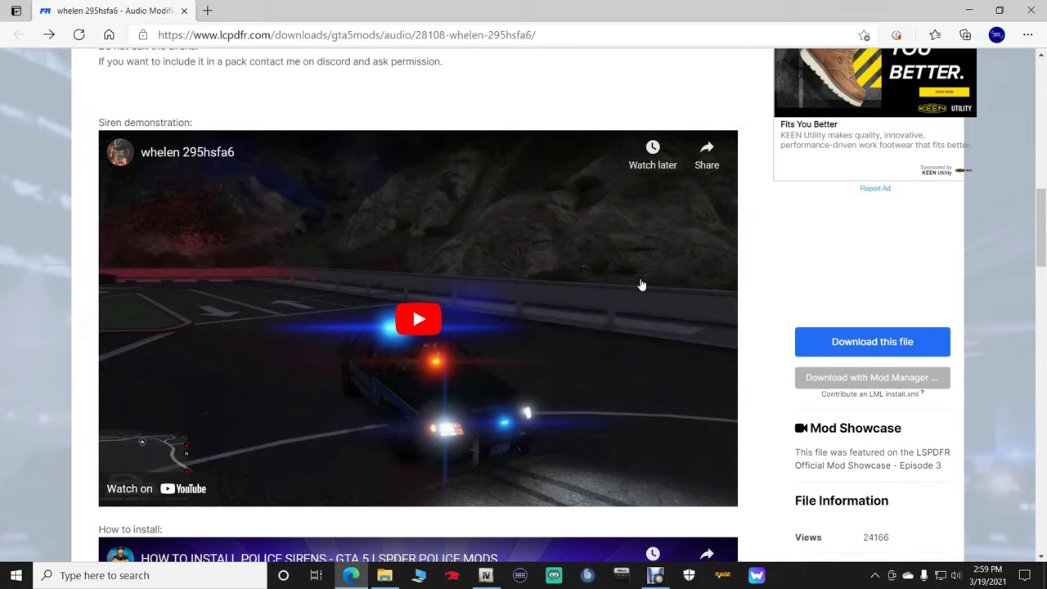
scroll(697, 303, "down", 2)
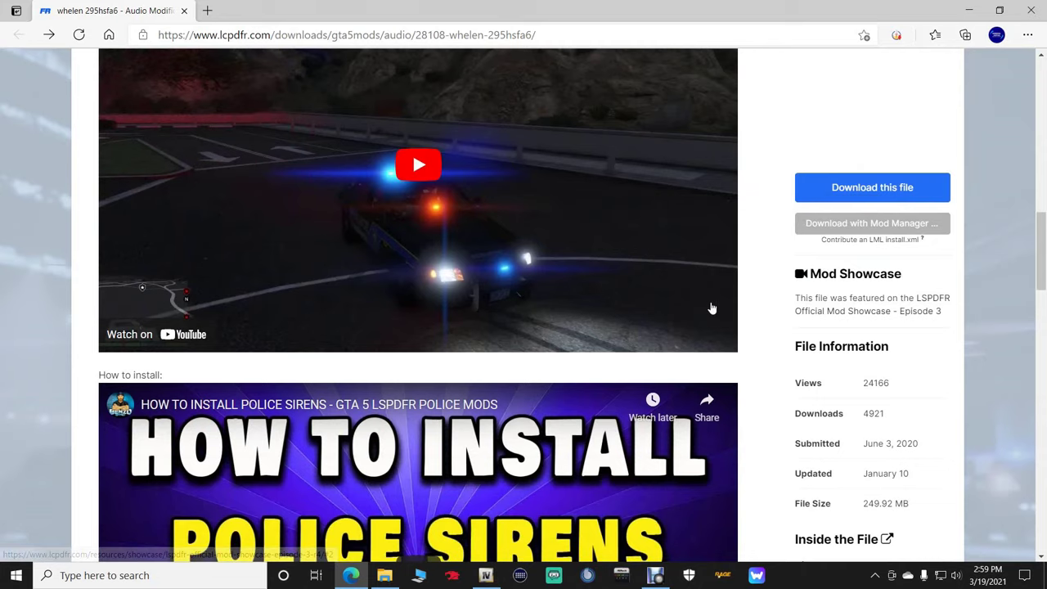
scroll(723, 294, "down", 4)
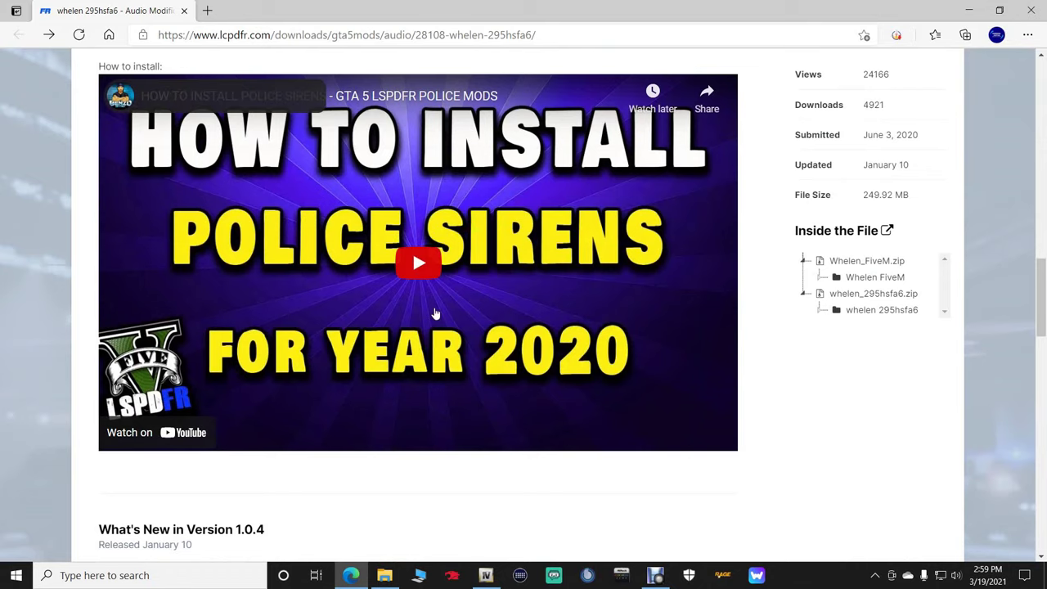
scroll(596, 215, "up", 3)
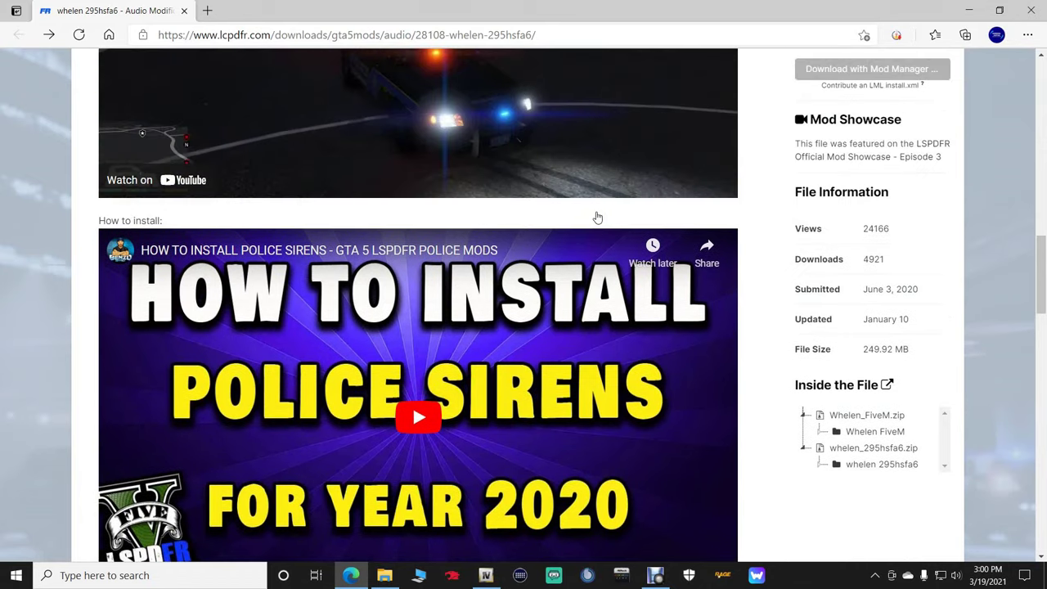
scroll(863, 246, "up", 1)
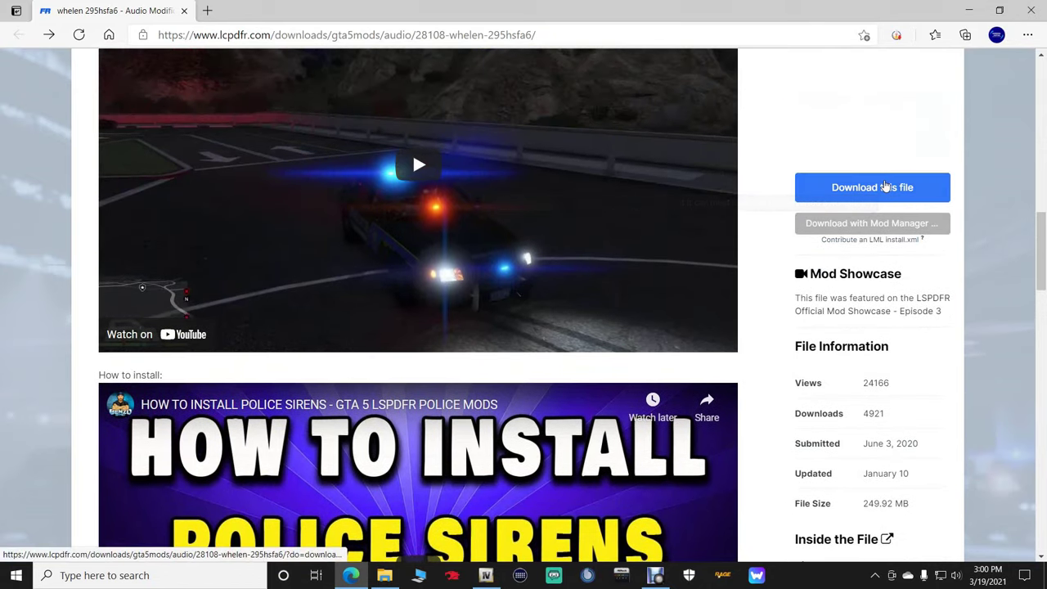
scroll(886, 123, "up", 3)
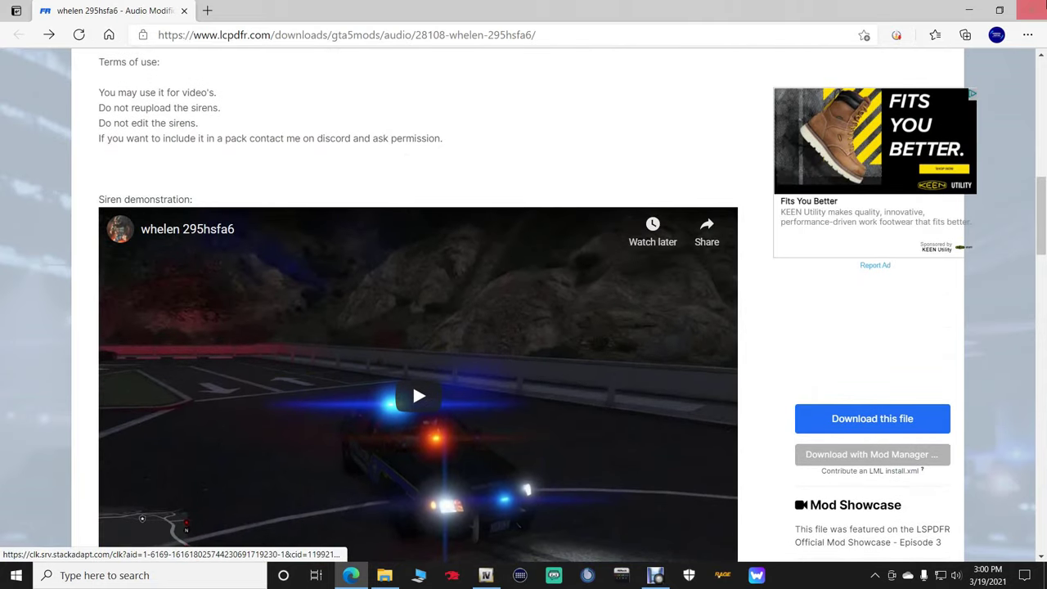
Close Edge, then bring the OpenIV GTA V window forward and shift it slightly right.
left_click(1031, 10)
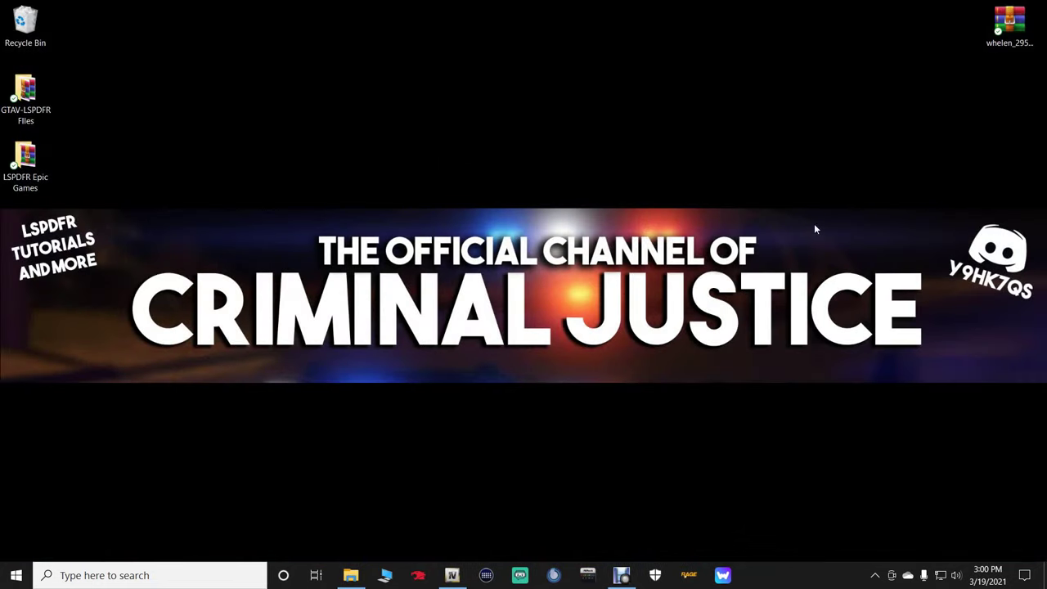
left_click(996, 21)
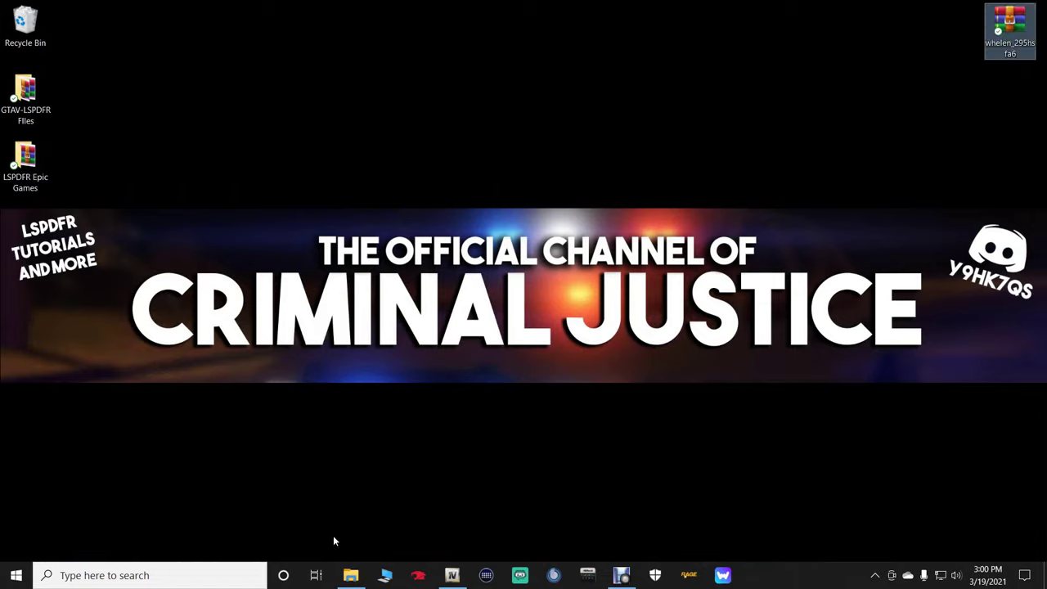
mouse_move(461, 578)
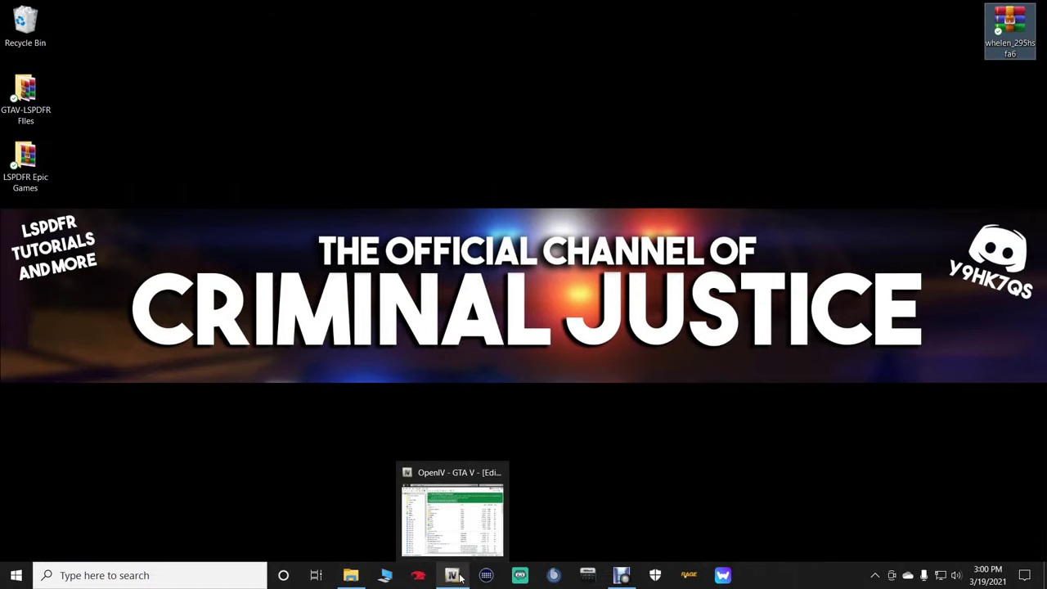
left_click(460, 577)
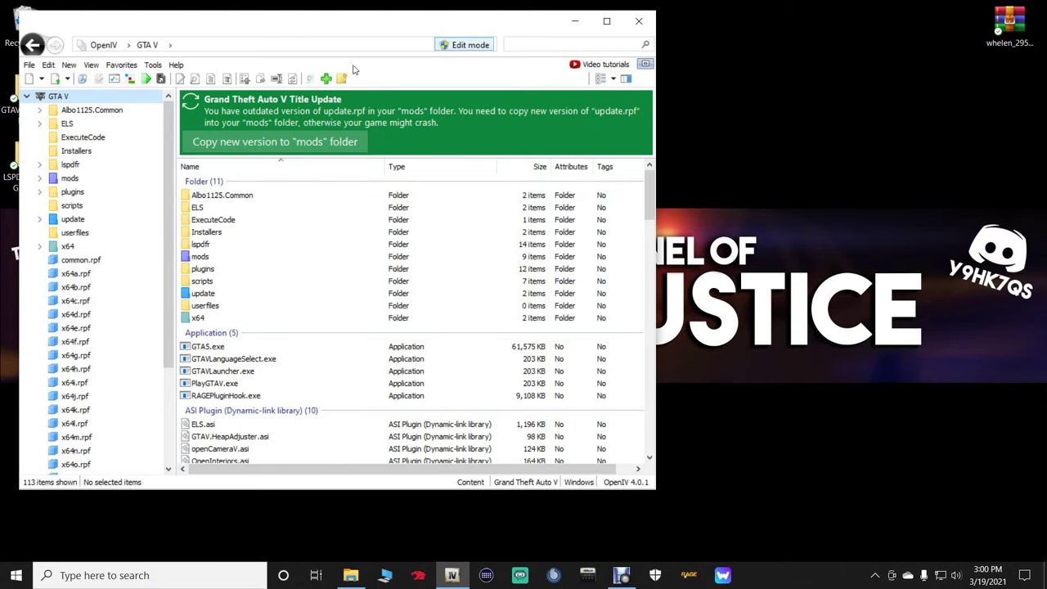
left_click_drag(354, 12, 374, 14)
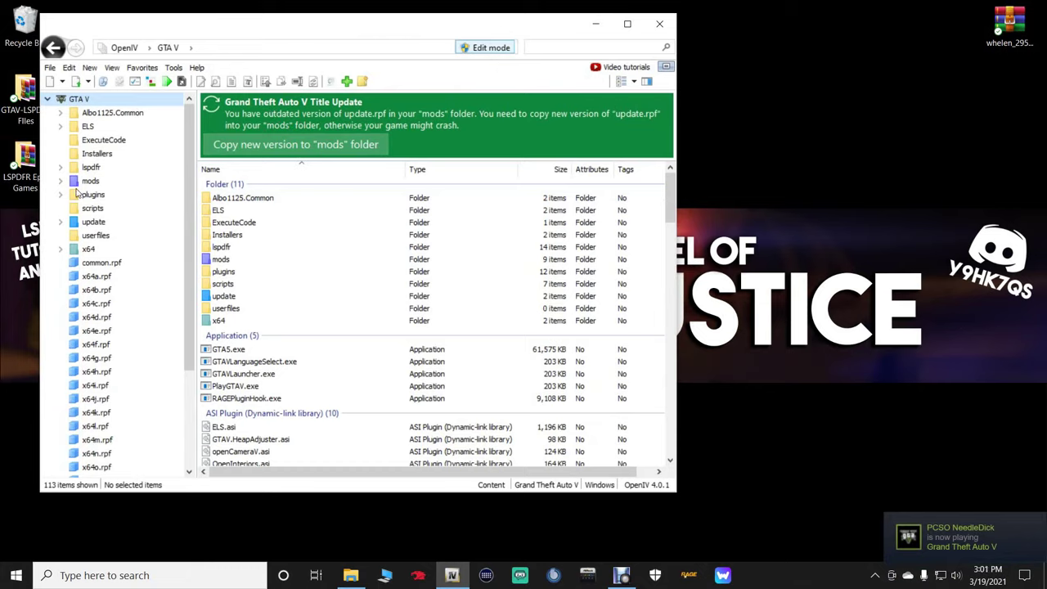
Browse in OpenIV to the mods\x64\audio\sfx folder.
left_click(102, 183)
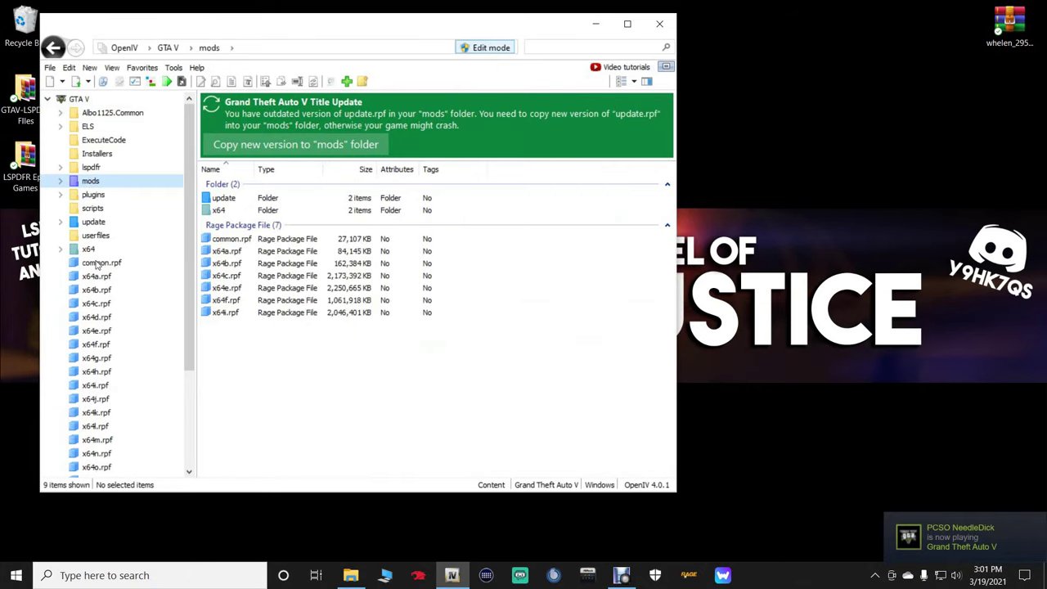
double_click(225, 198)
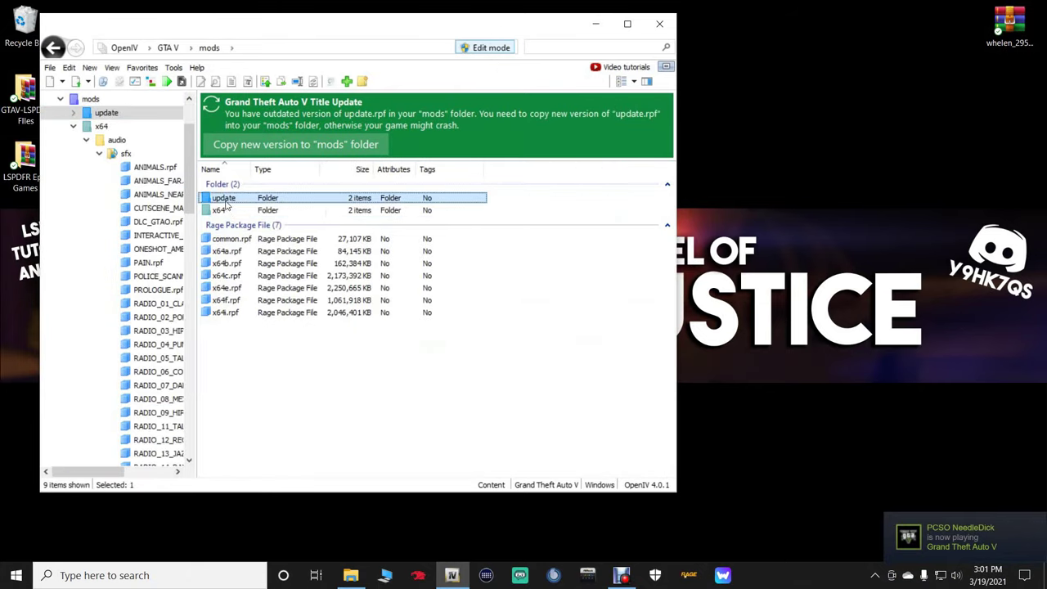
left_click(53, 47)
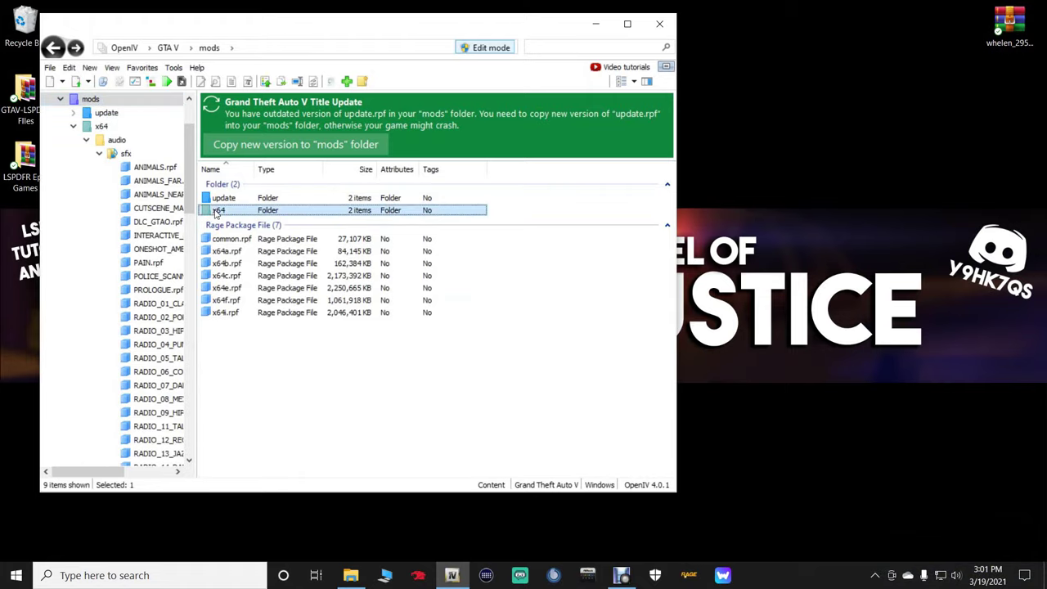
double_click(221, 211)
double_click(231, 199)
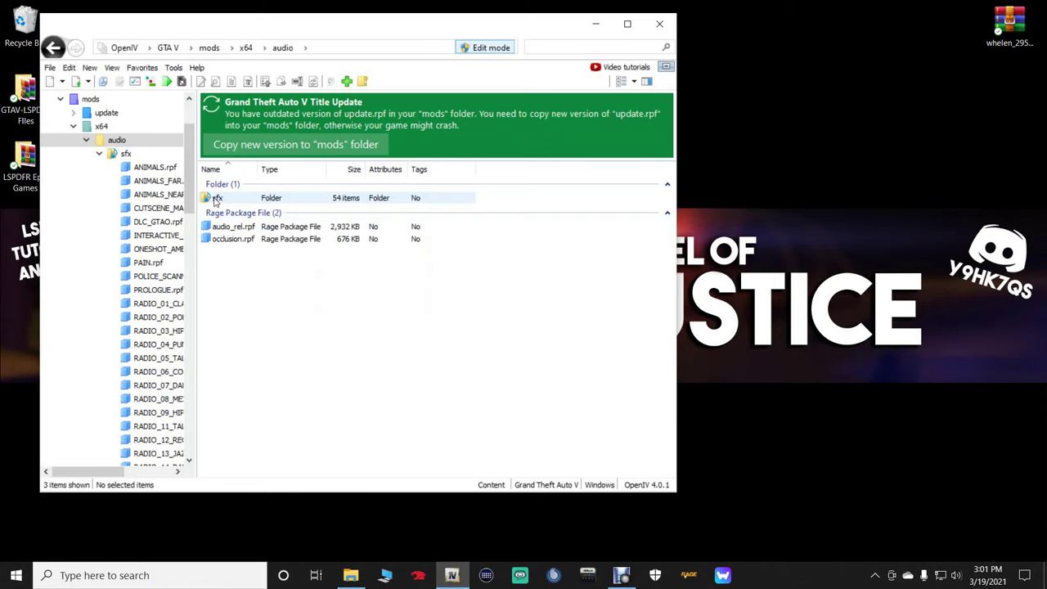
double_click(216, 199)
scroll(383, 275, "down", 2)
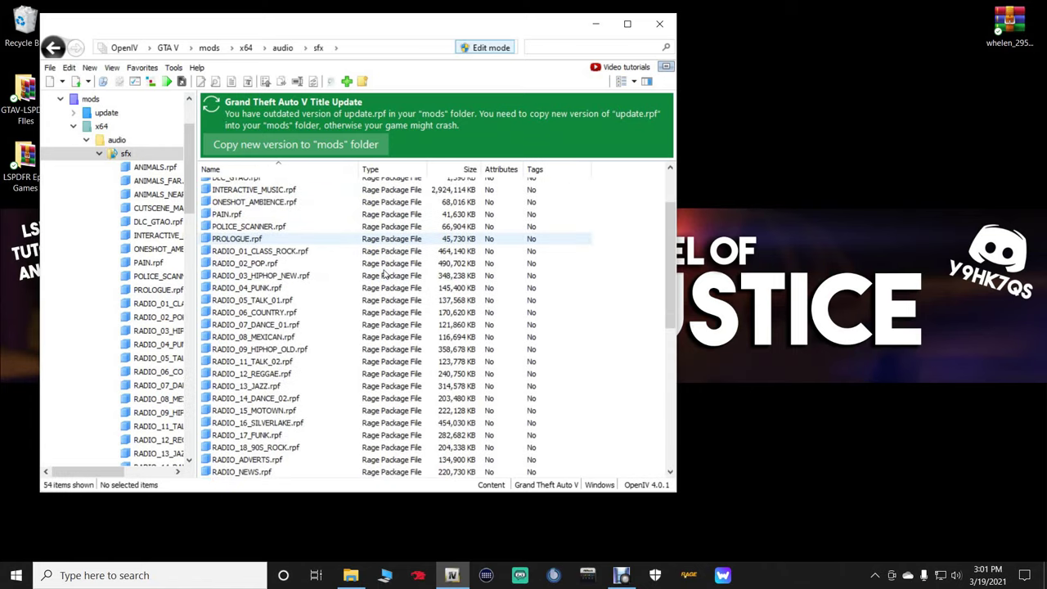
scroll(382, 275, "down", 5)
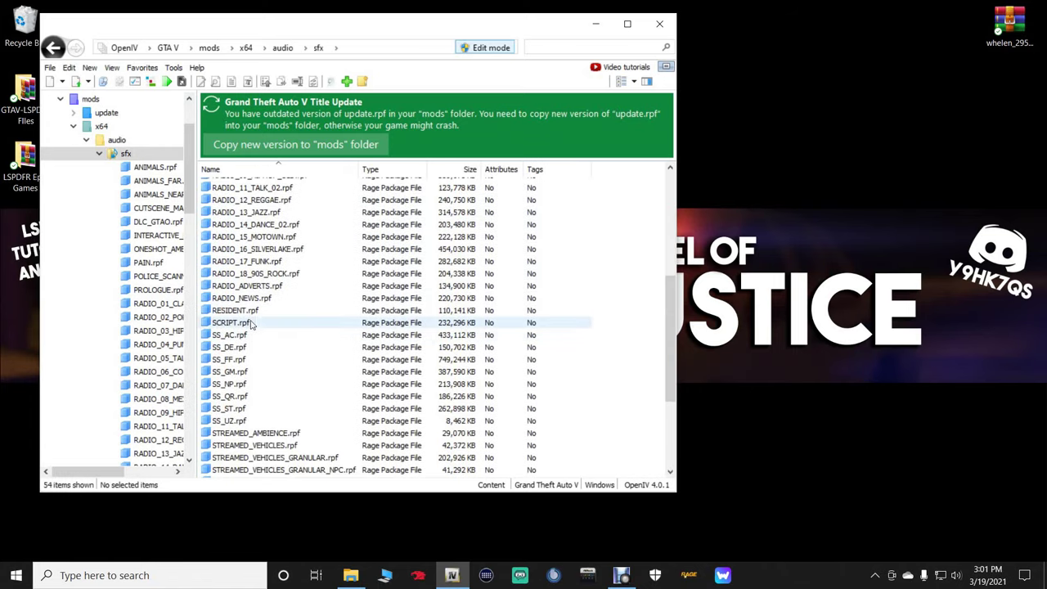
Open RESIDENT.rpf, select vehicles.awc, and minimise OpenIV.
left_click(253, 311)
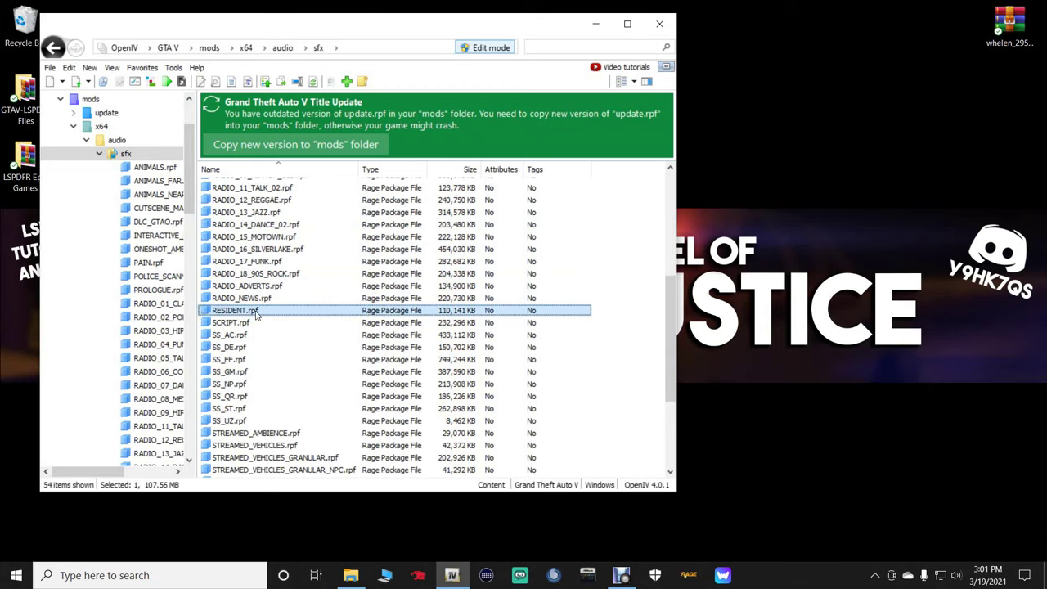
double_click(255, 312)
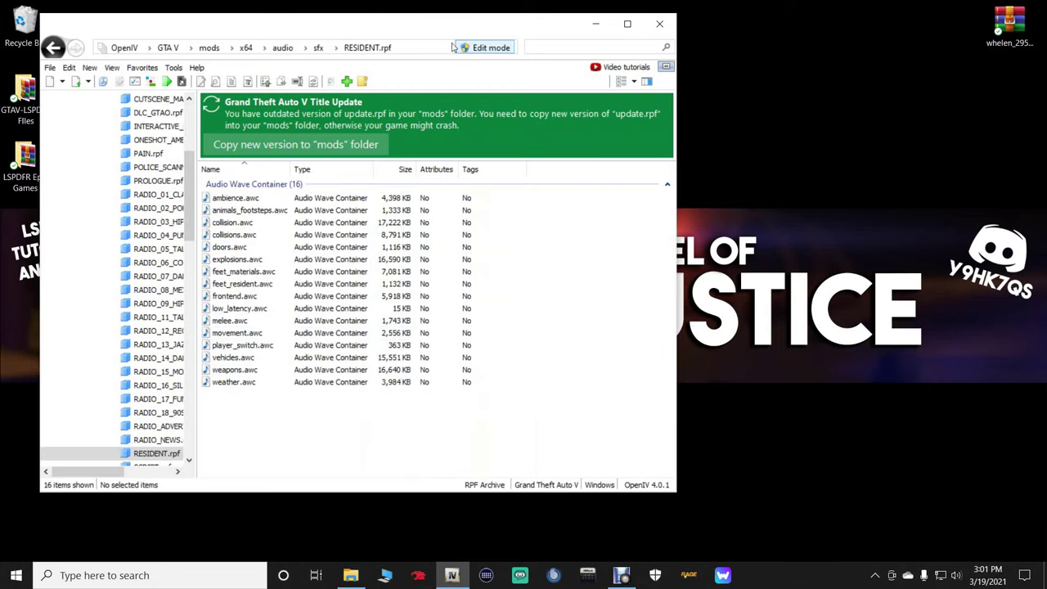
left_click_drag(431, 30, 438, 27)
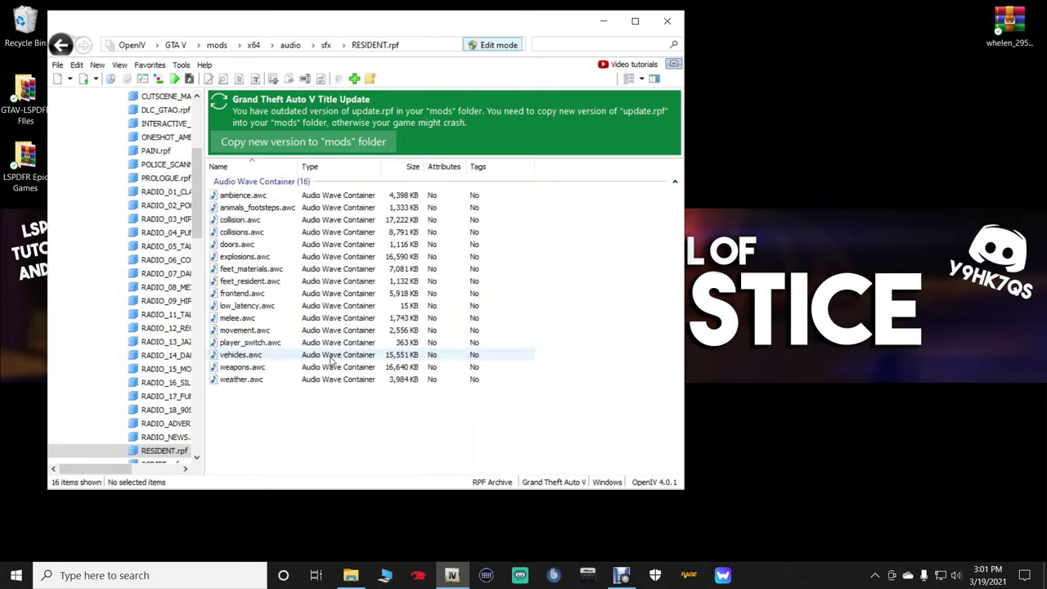
left_click(253, 359)
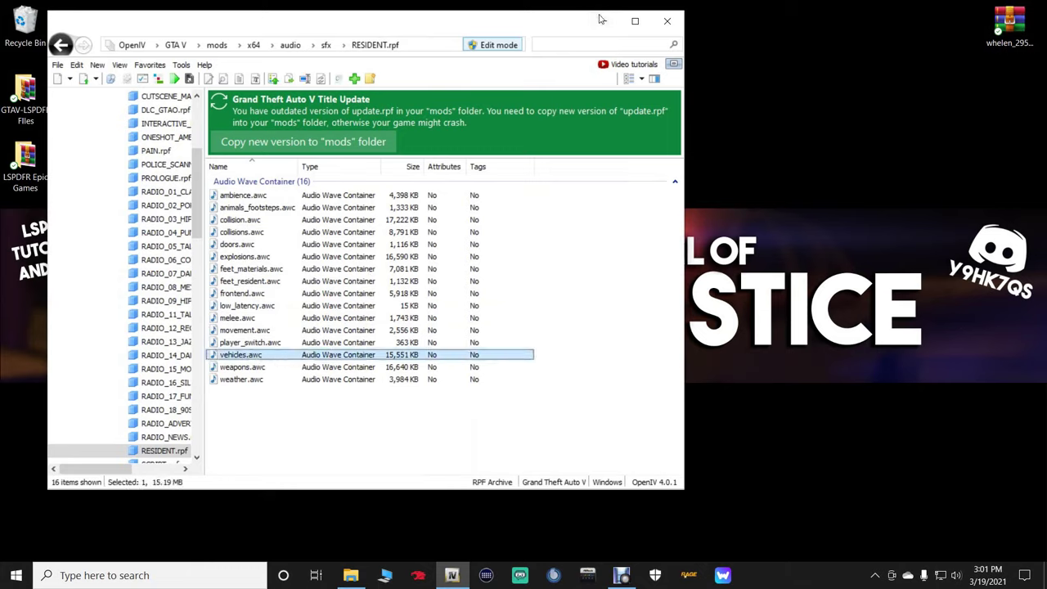
left_click(603, 20)
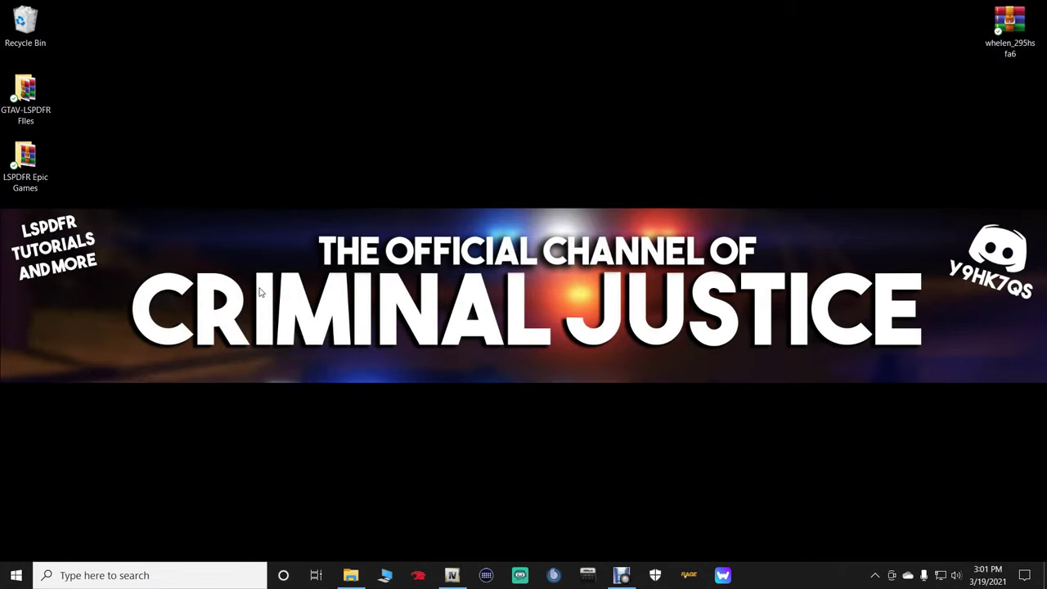
Create a new desktop folder and rename it OS.
right_click(234, 289)
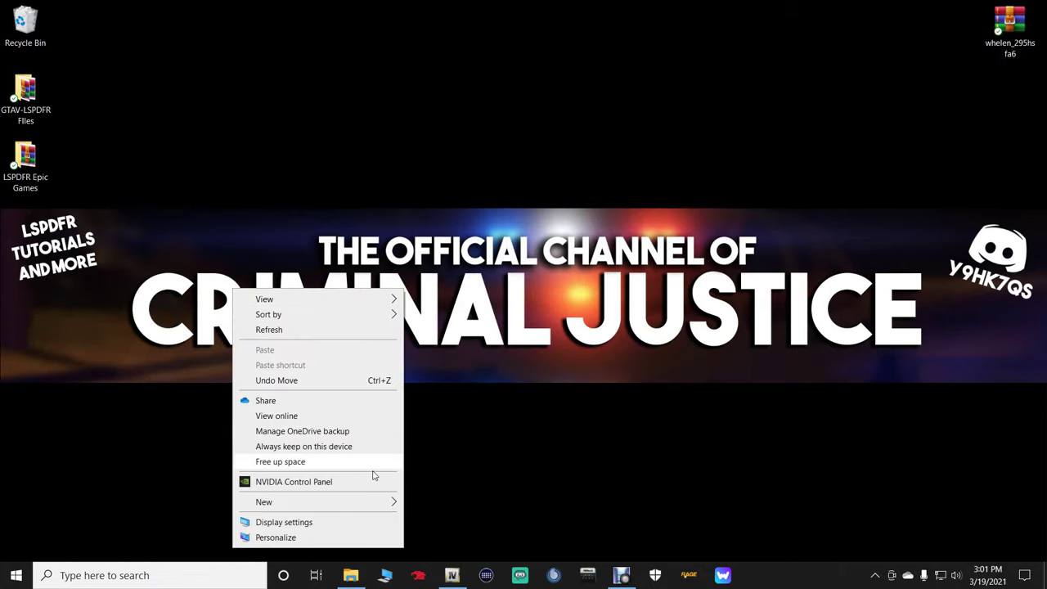
mouse_move(384, 500)
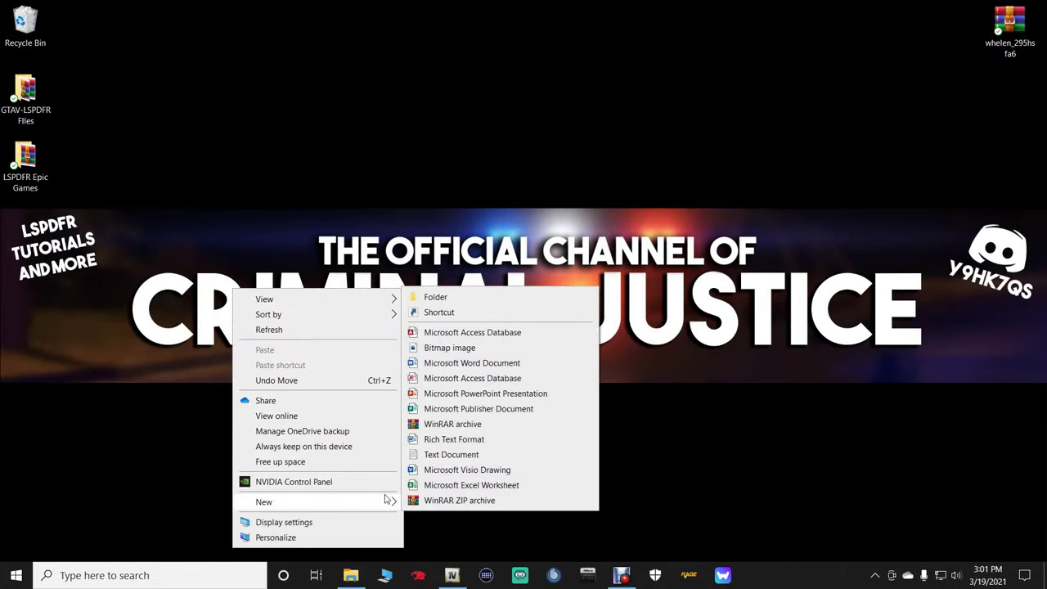
left_click(468, 303)
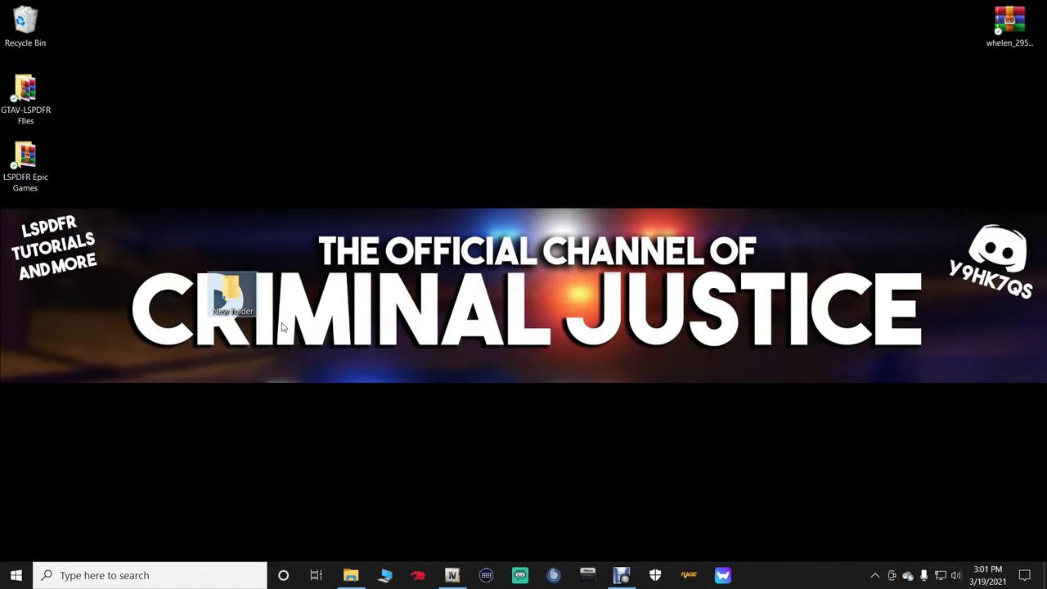
left_click_drag(243, 296, 220, 319)
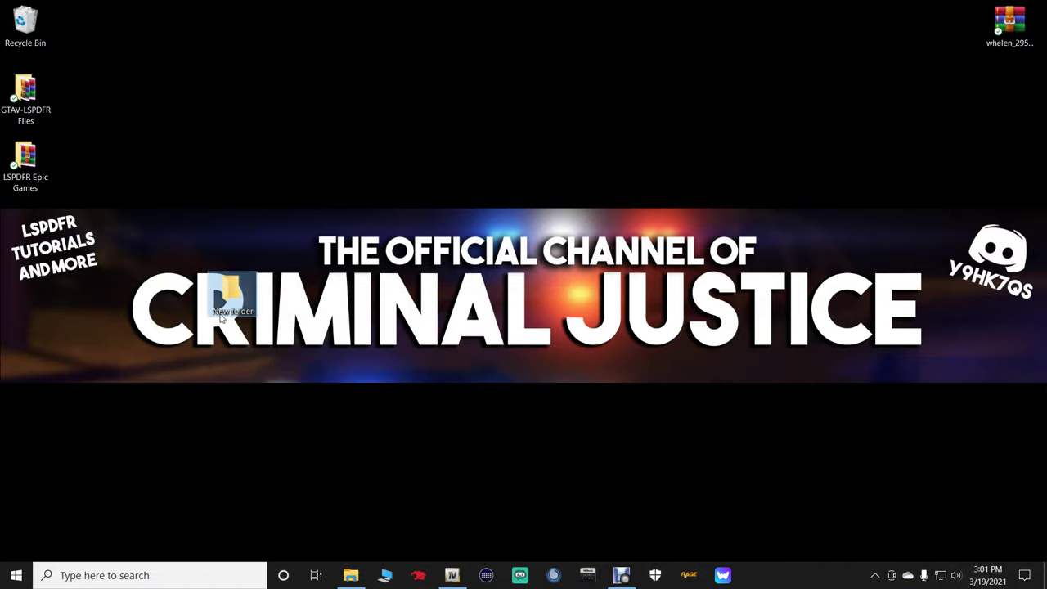
left_click(221, 315)
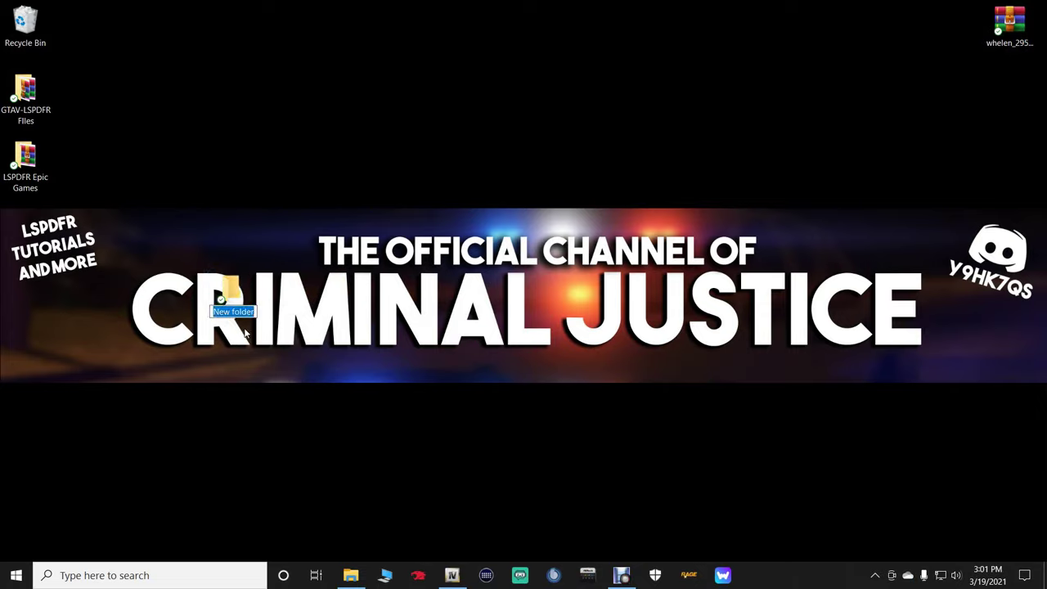
type("OS")
key("Return")
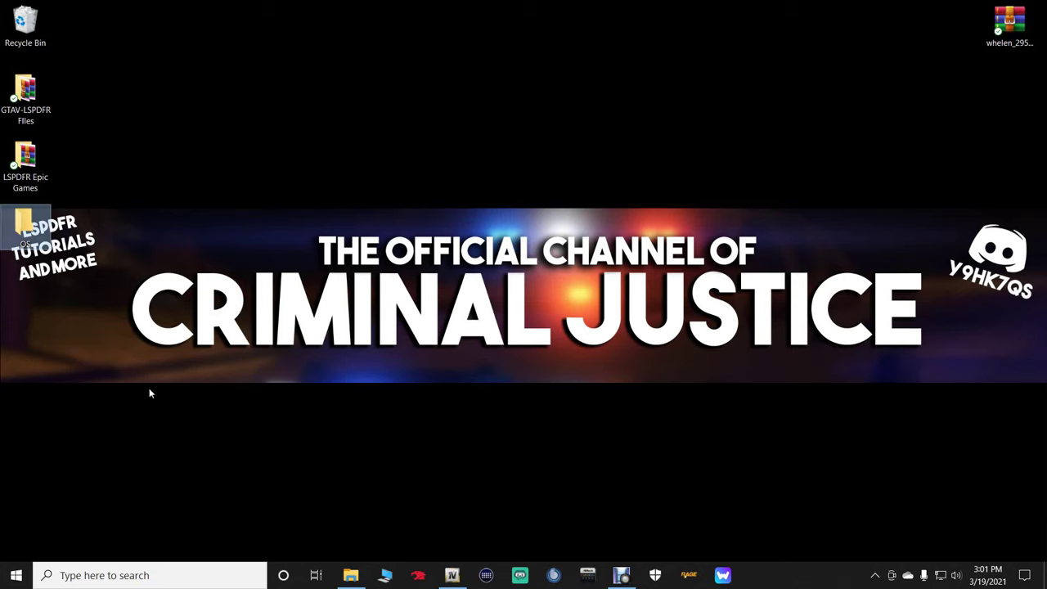
left_click(452, 576)
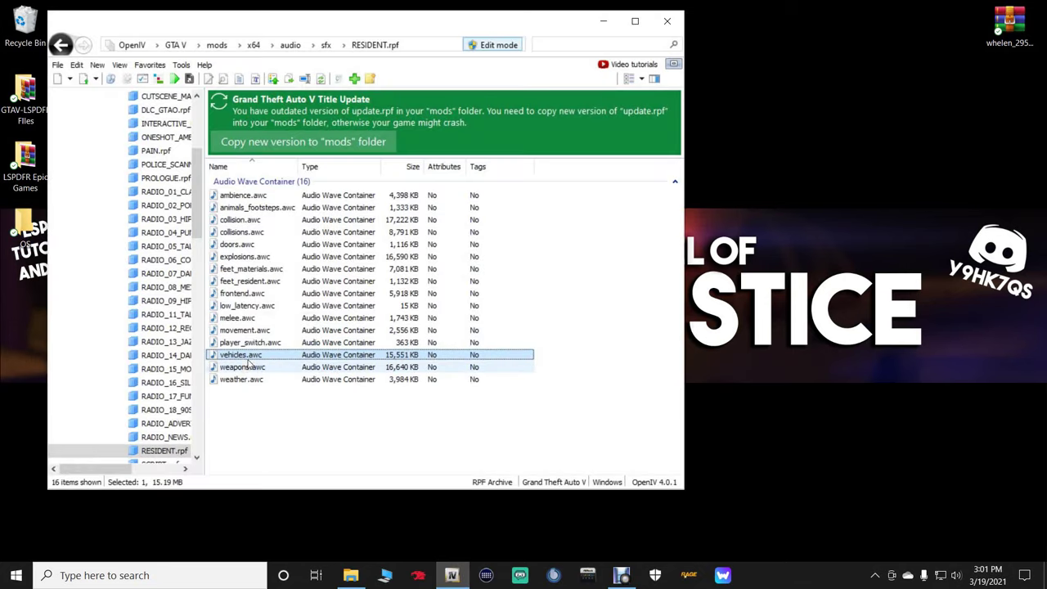
Export vehicles.awc to openFormats (.oac) into the Desktop\OS folder as a backup.
right_click(478, 358)
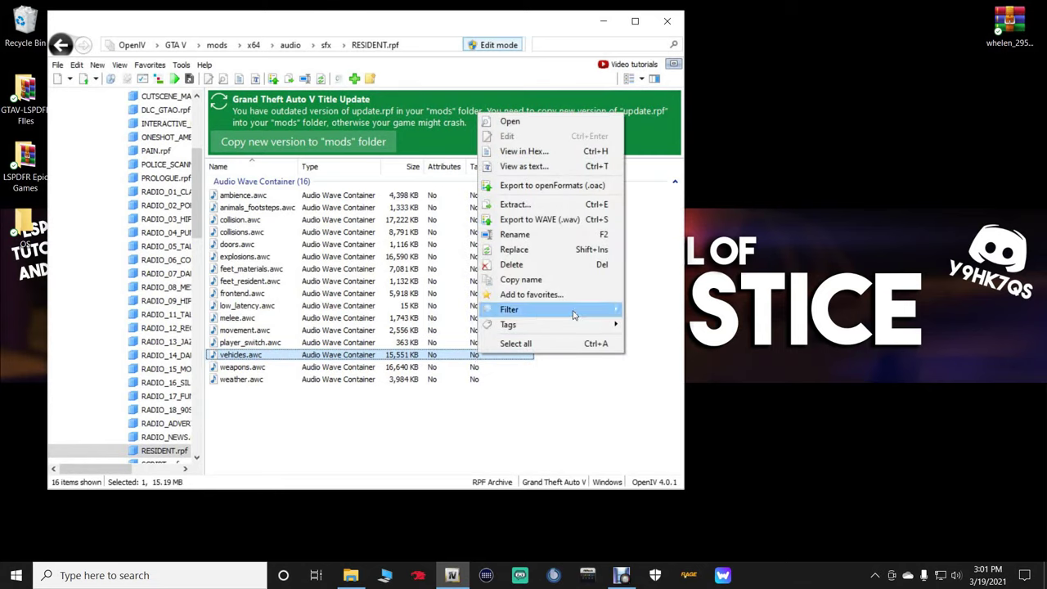
left_click(563, 186)
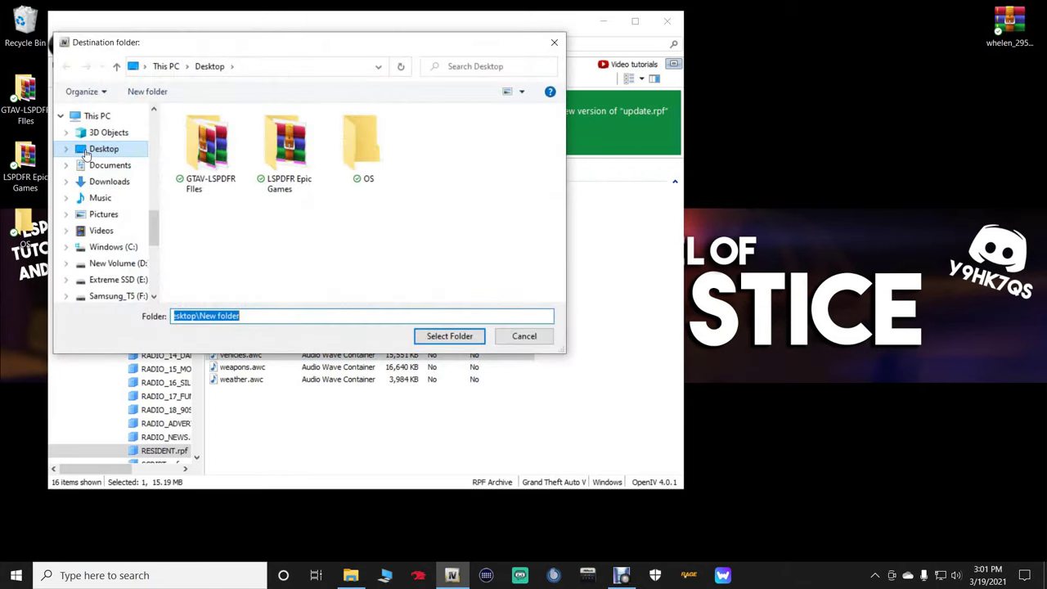
left_click(79, 153)
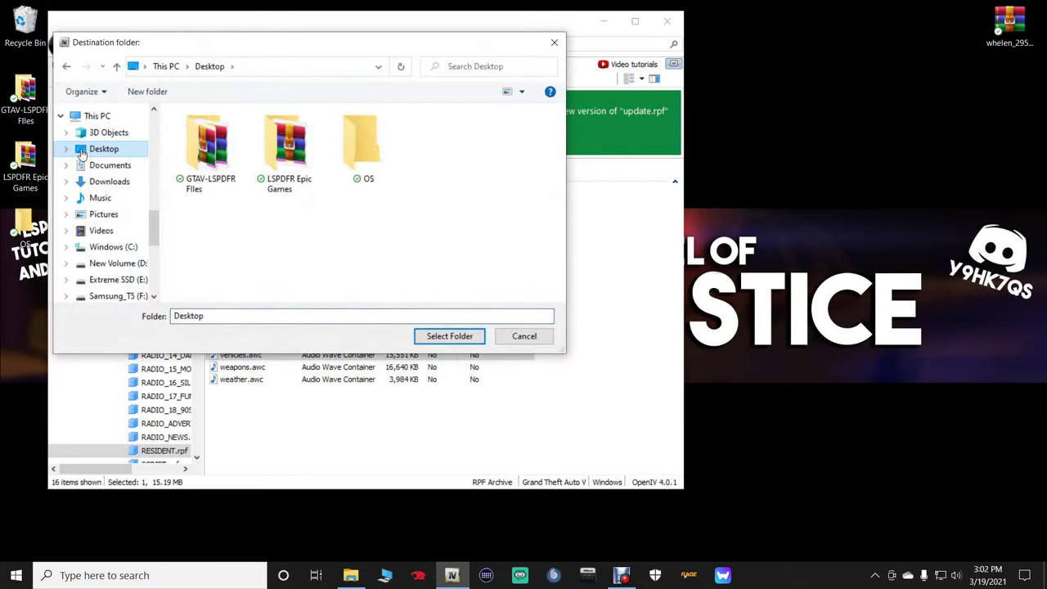
double_click(377, 177)
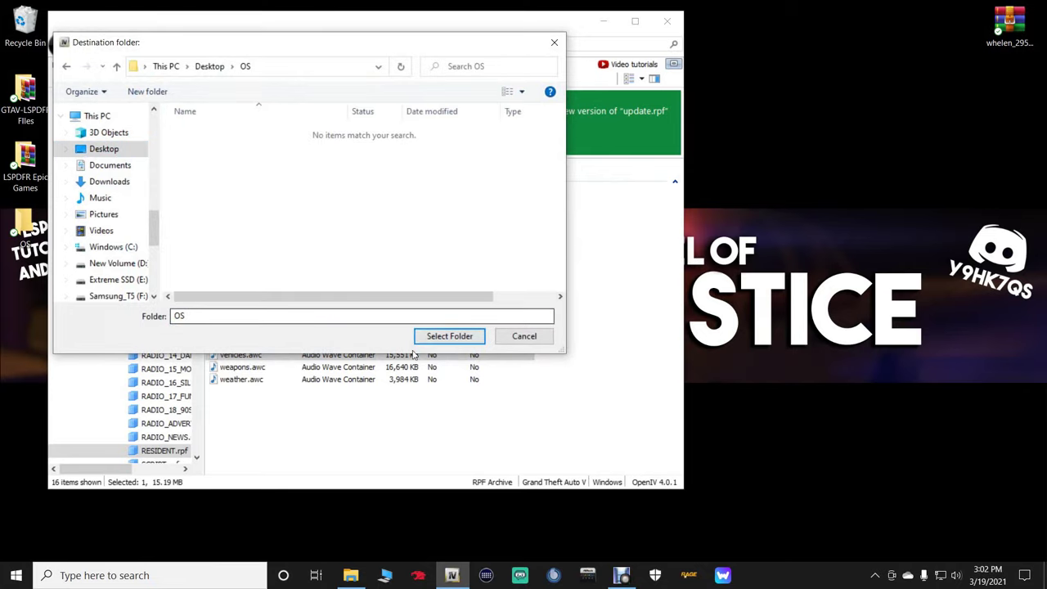
left_click(449, 336)
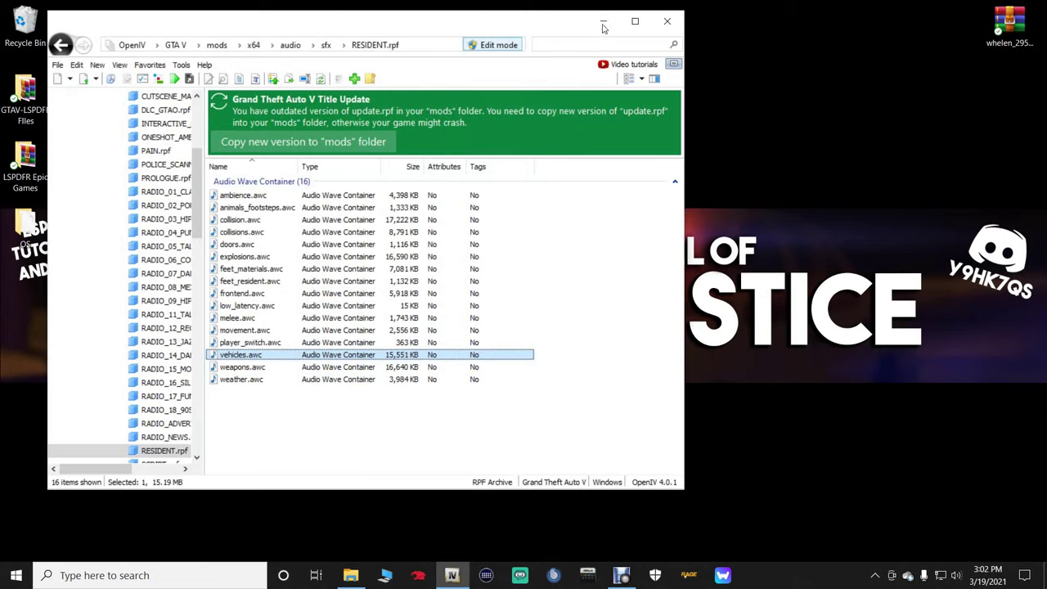
left_click(603, 21)
Extract the whelen 295hsfa6 folder from the zip to the desktop, close WinRAR, and recycle the zip.
double_click(1023, 41)
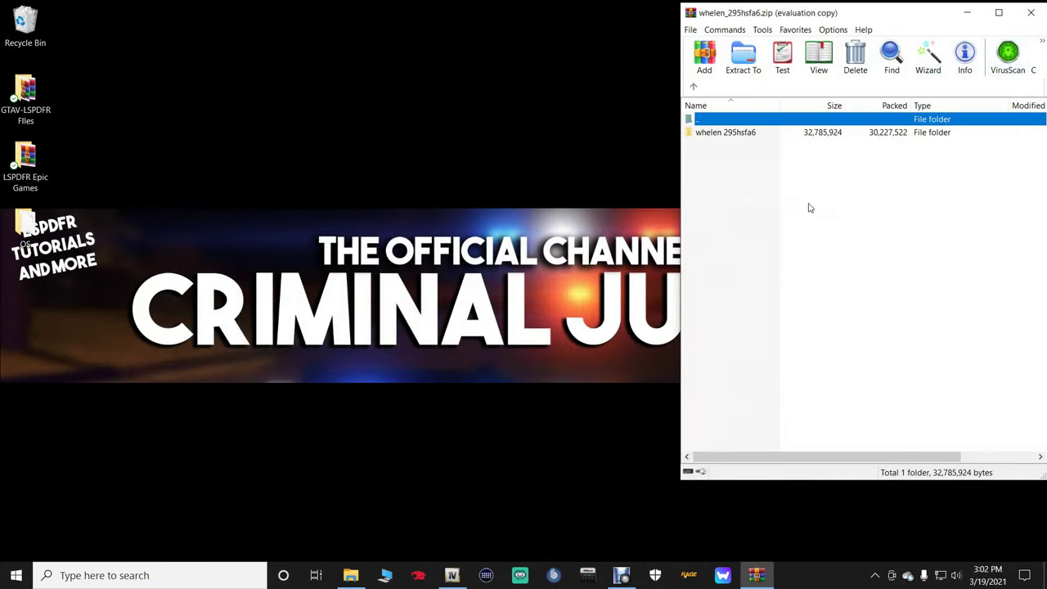
left_click(954, 195)
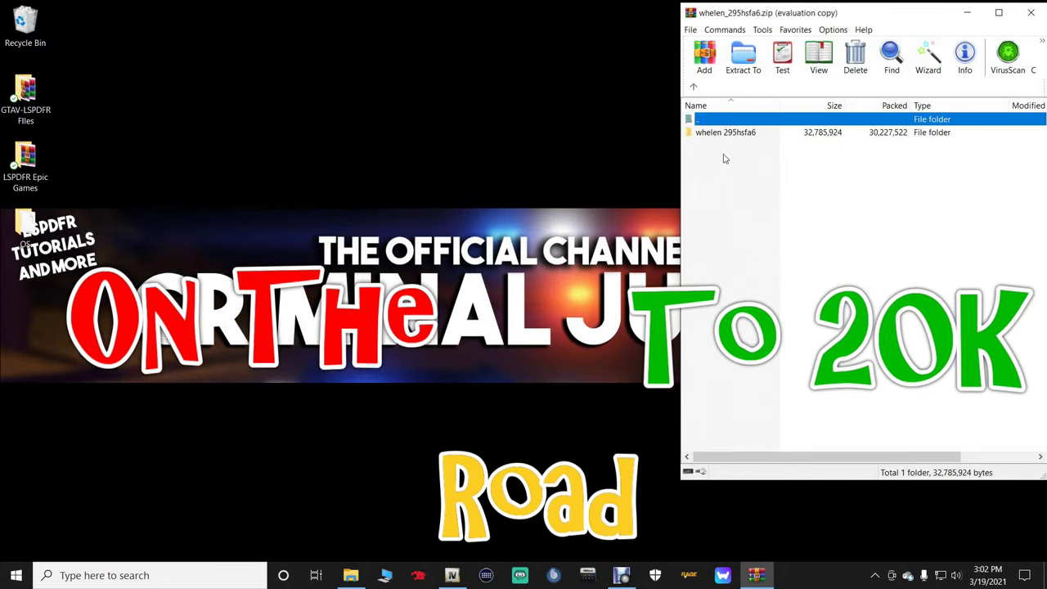
left_click(730, 135)
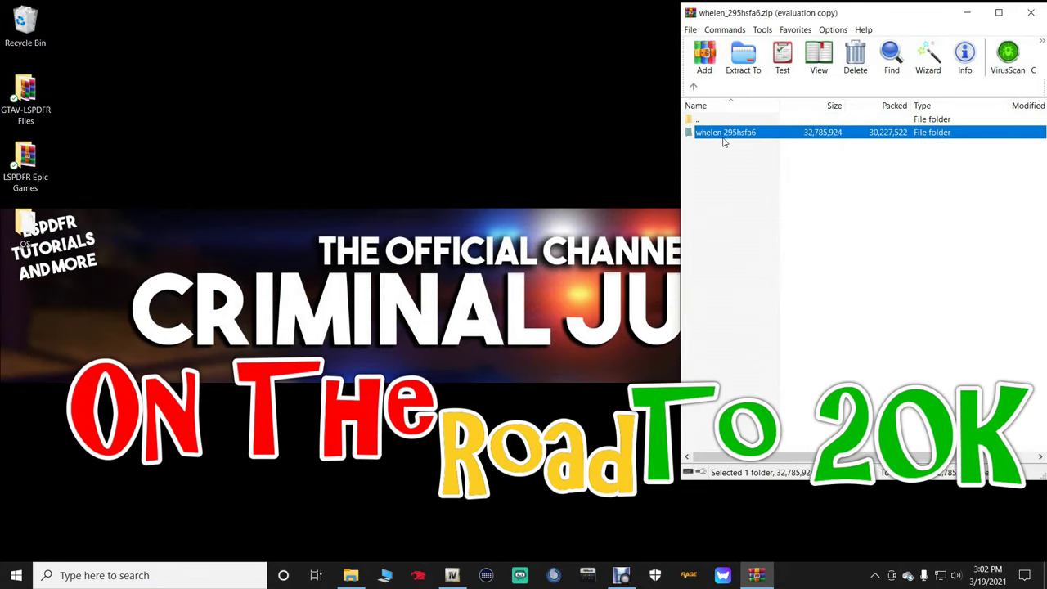
left_click_drag(701, 139, 18, 284)
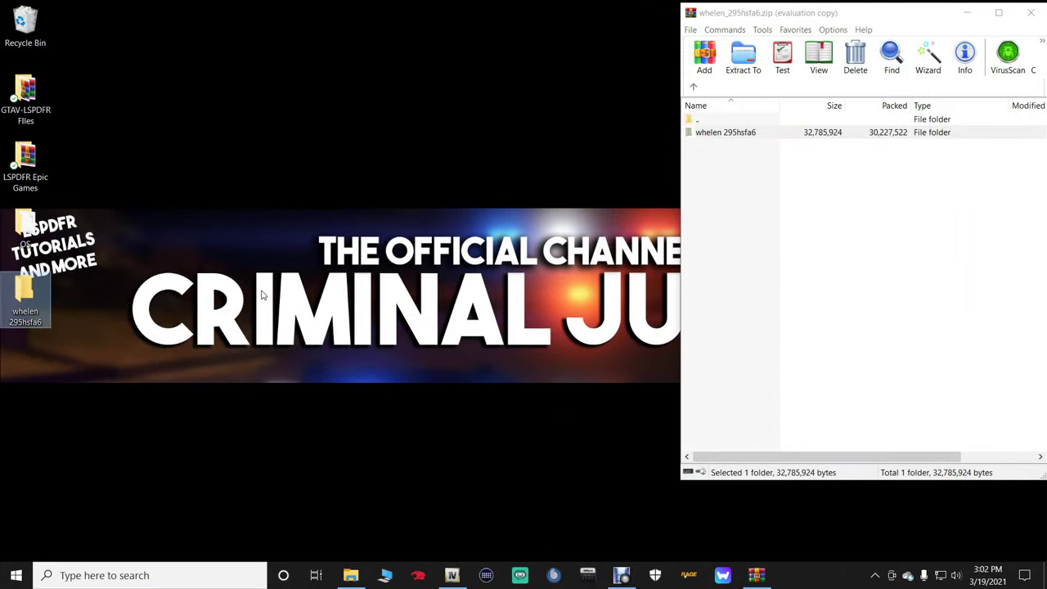
left_click(846, 264)
left_click(1031, 12)
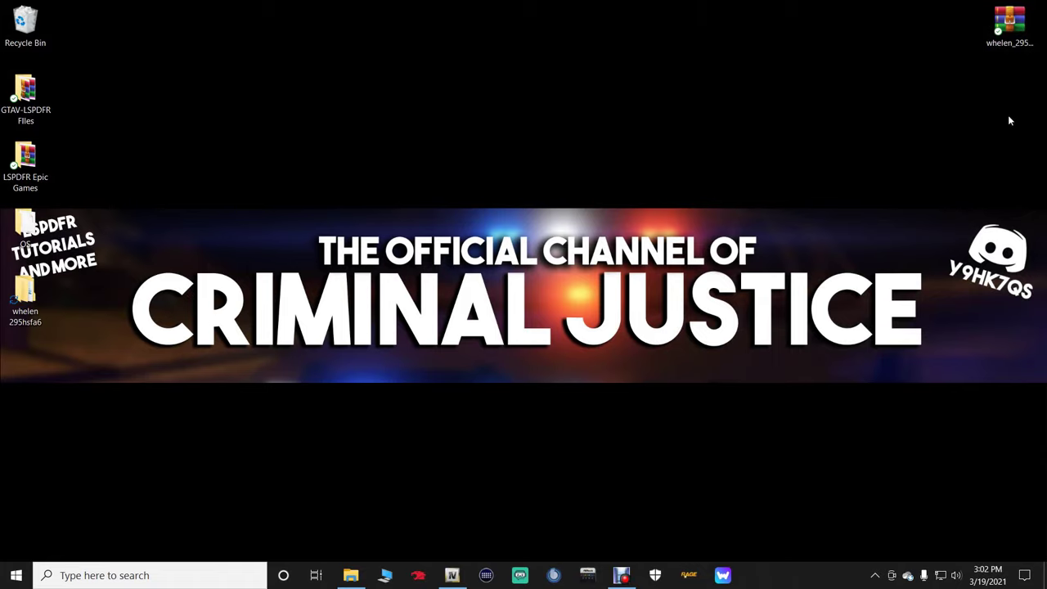
left_click_drag(1010, 25, 29, 35)
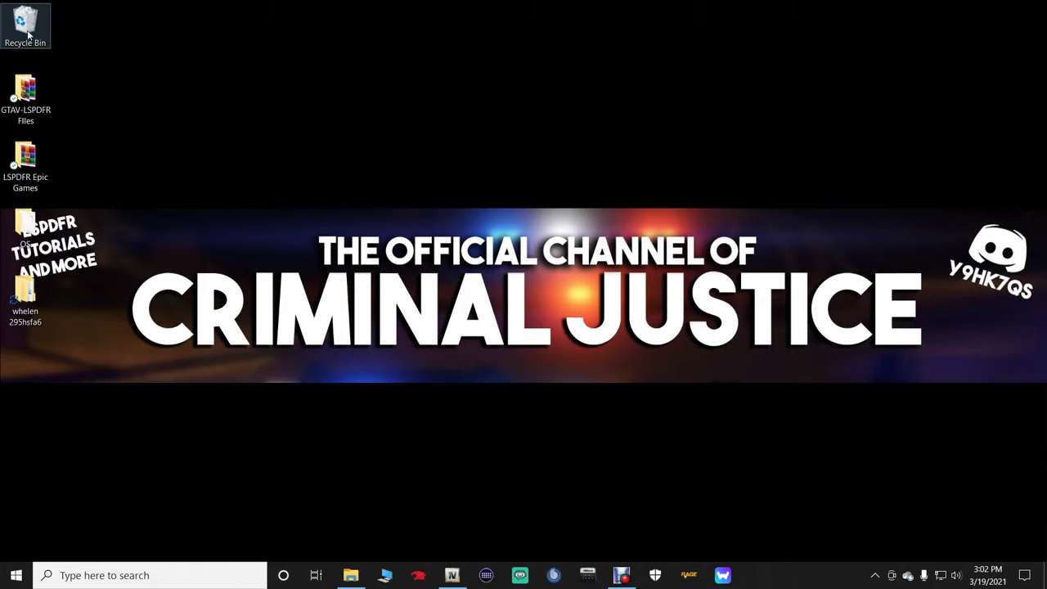
Back in OpenIV on RESIDENT.rpf, deselect vehicles.awc and start New > Import openFormats.
left_click(452, 575)
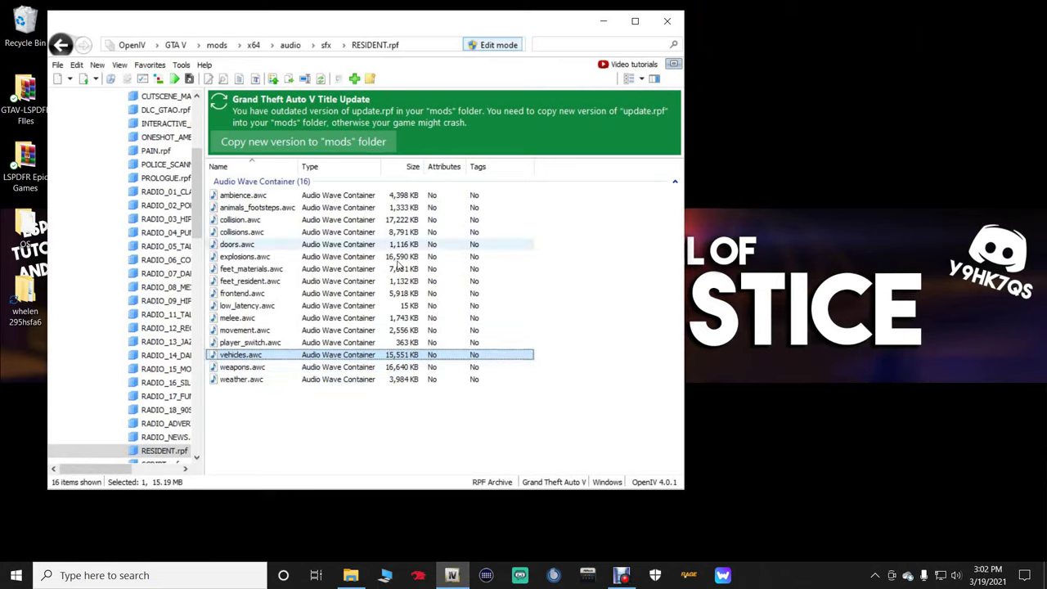
left_click(384, 417)
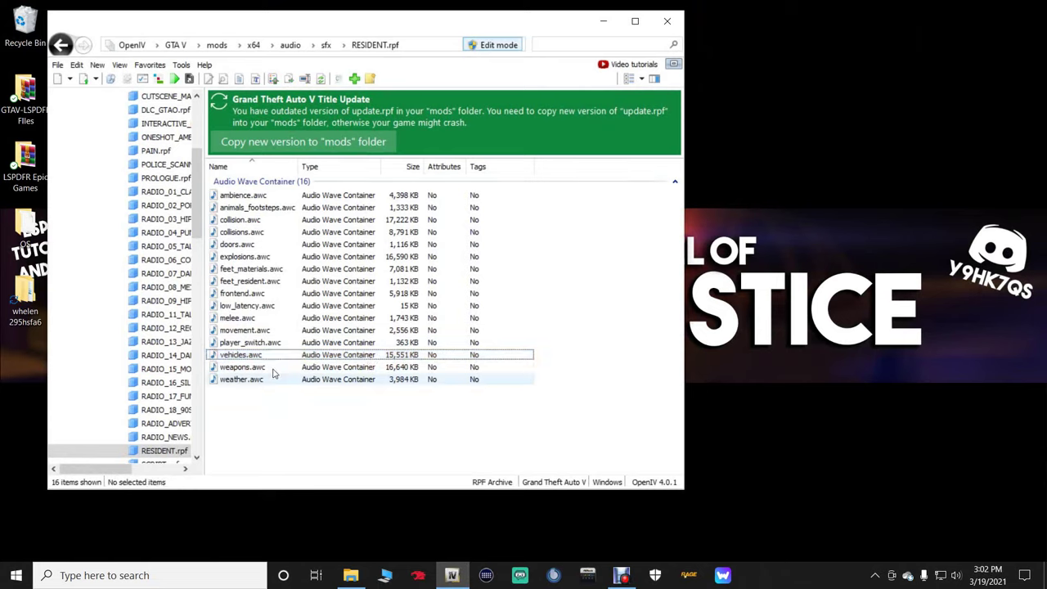
left_click(97, 65)
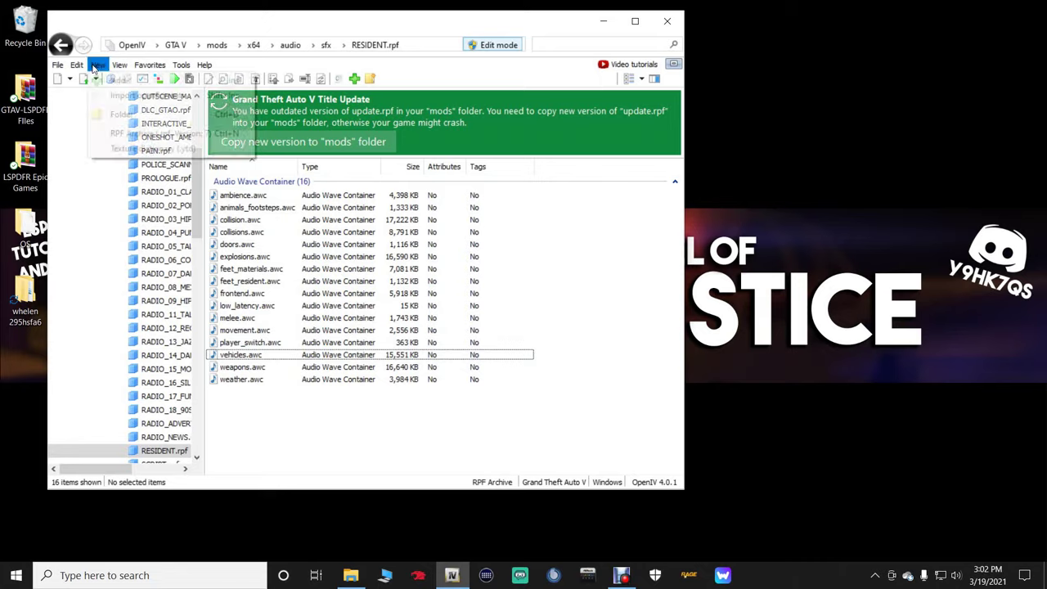
mouse_move(119, 65)
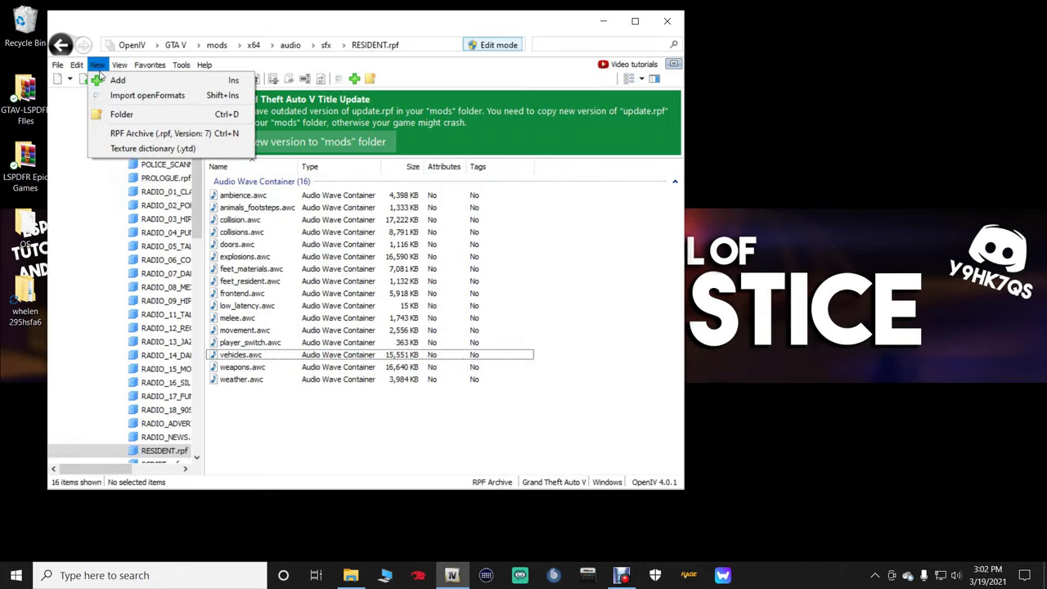
left_click(120, 96)
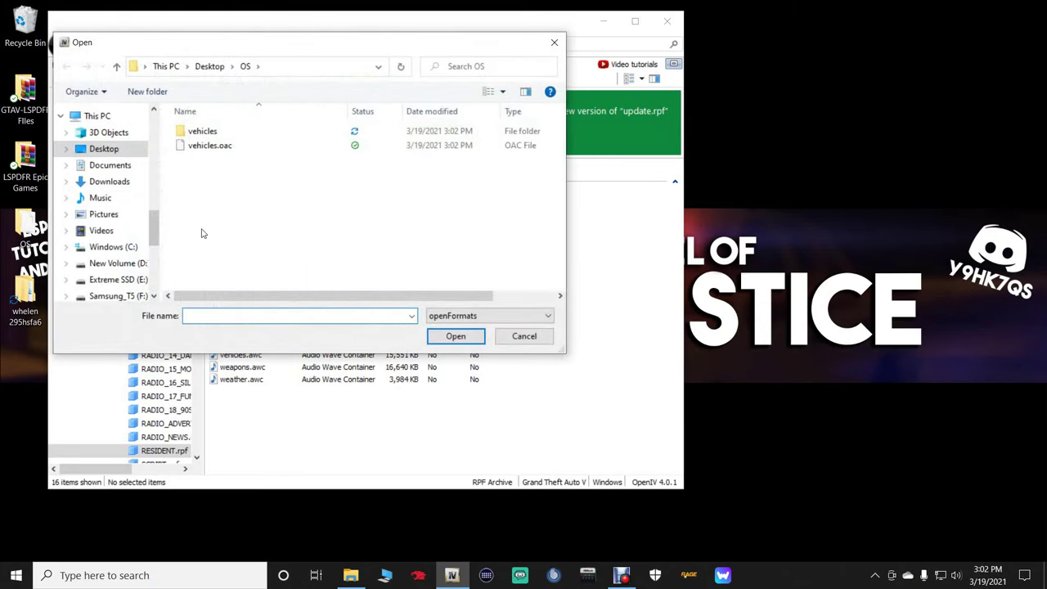
Add vehicles.oac from Desktop\whelen 295hsfa6\whelen 295hsfa6 to the import list.
left_click(104, 153)
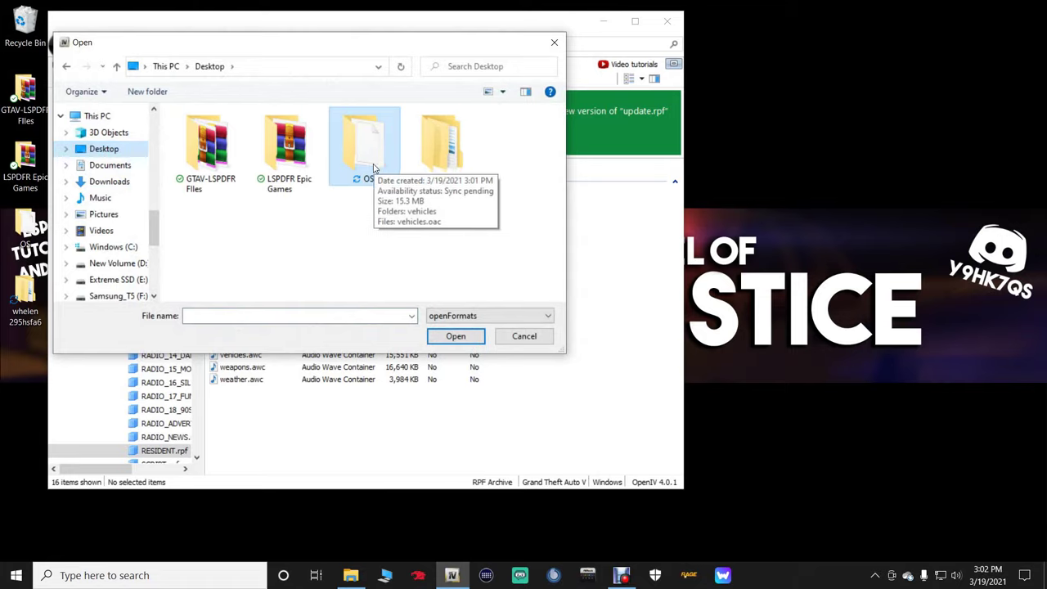
left_click(434, 184)
left_click(364, 152)
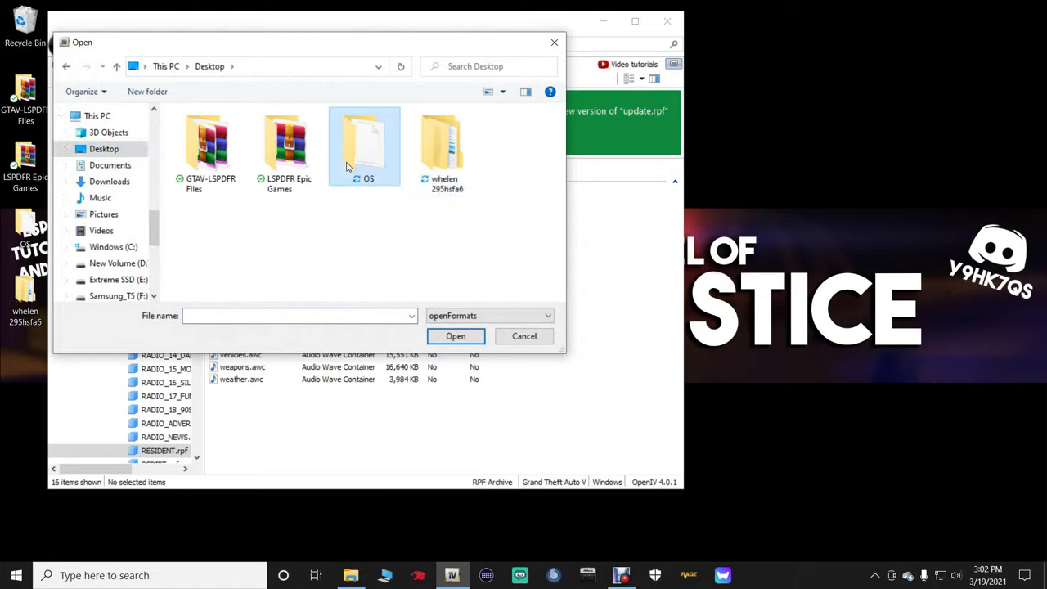
left_click(457, 179)
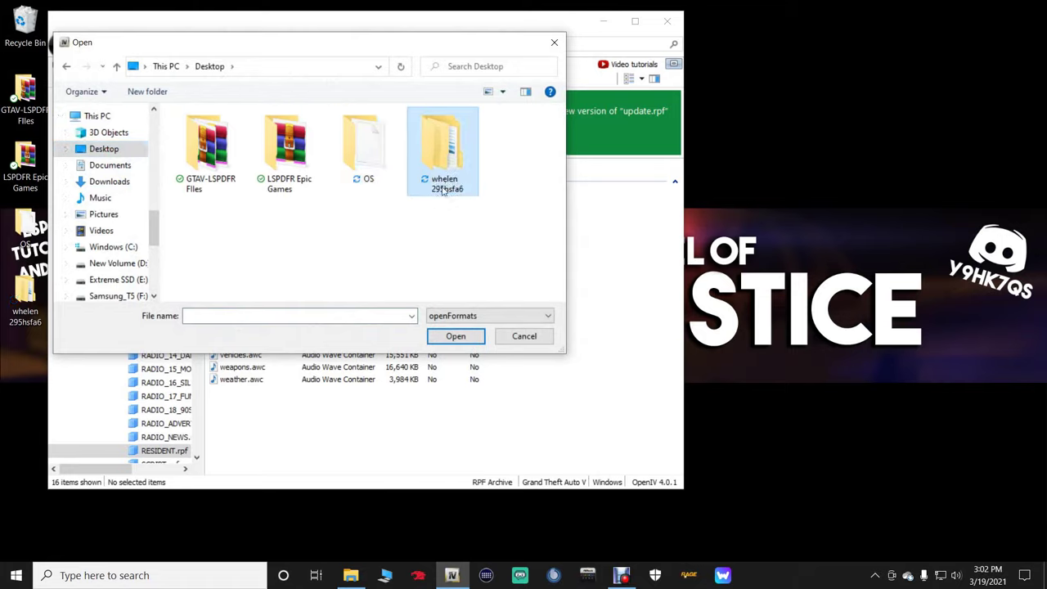
double_click(444, 188)
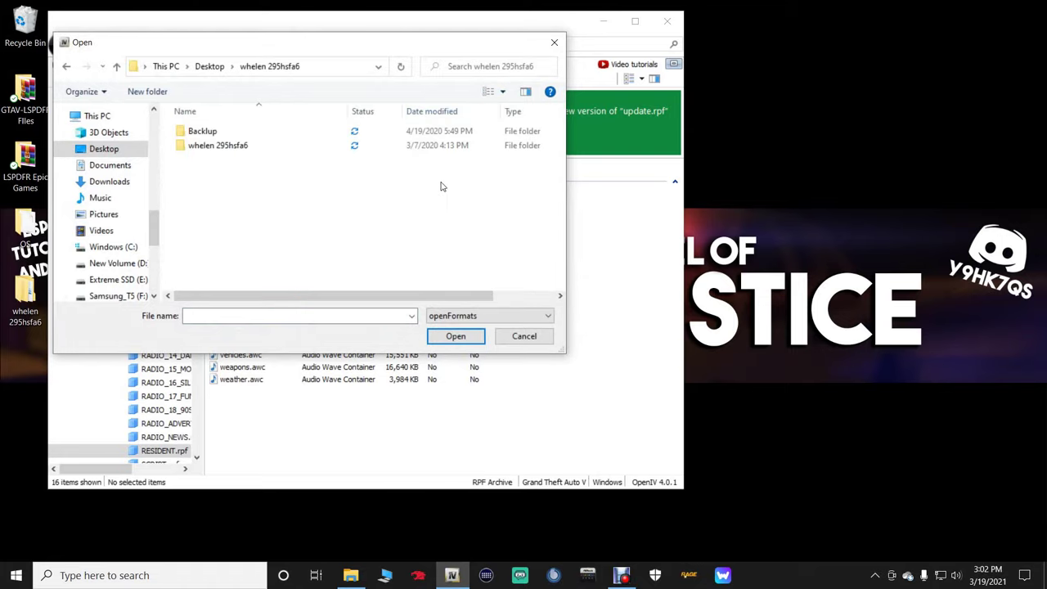
left_click(222, 152)
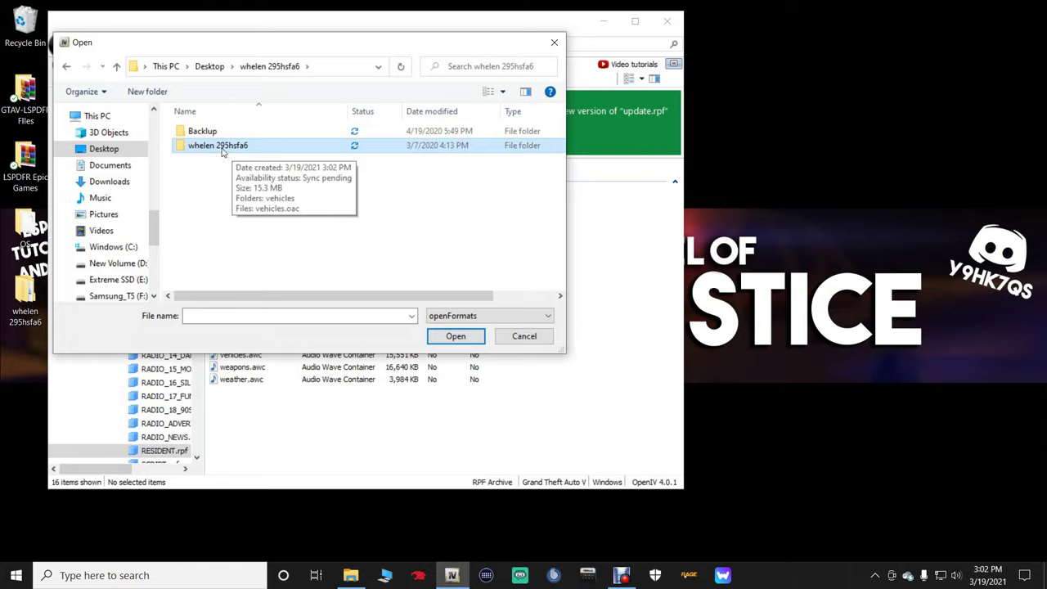
double_click(224, 152)
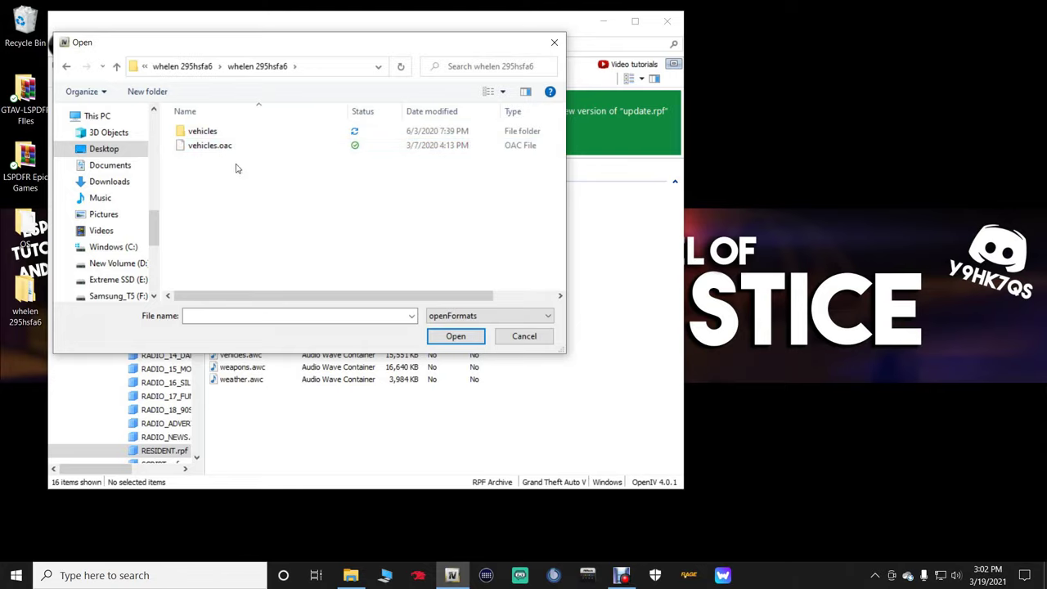
left_click(212, 150)
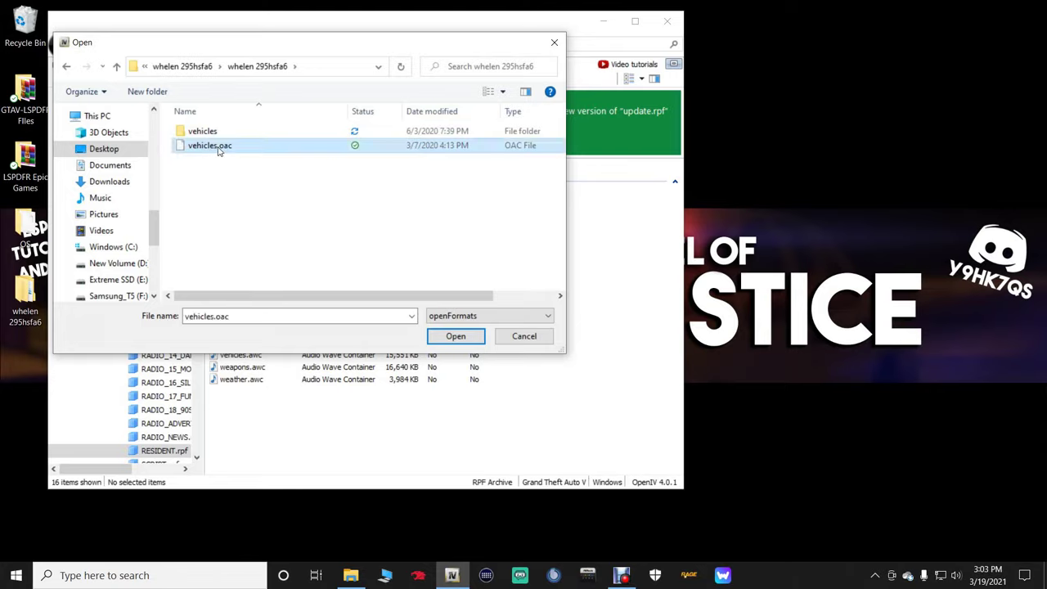
double_click(217, 149)
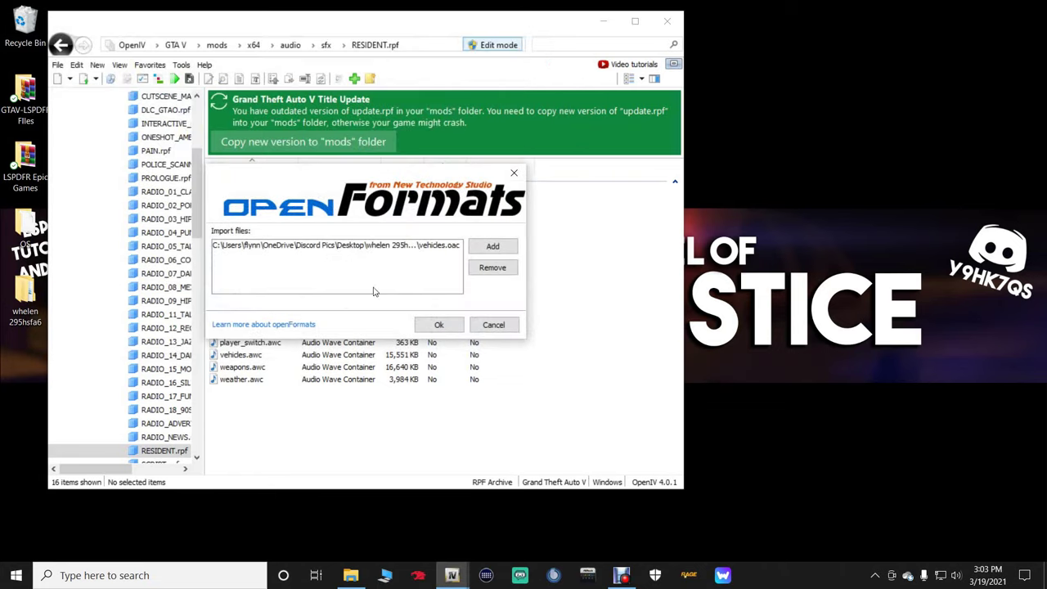
Confirm the import so vehicles.oac replaces vehicles.awc in RESIDENT.rpf.
left_click(446, 325)
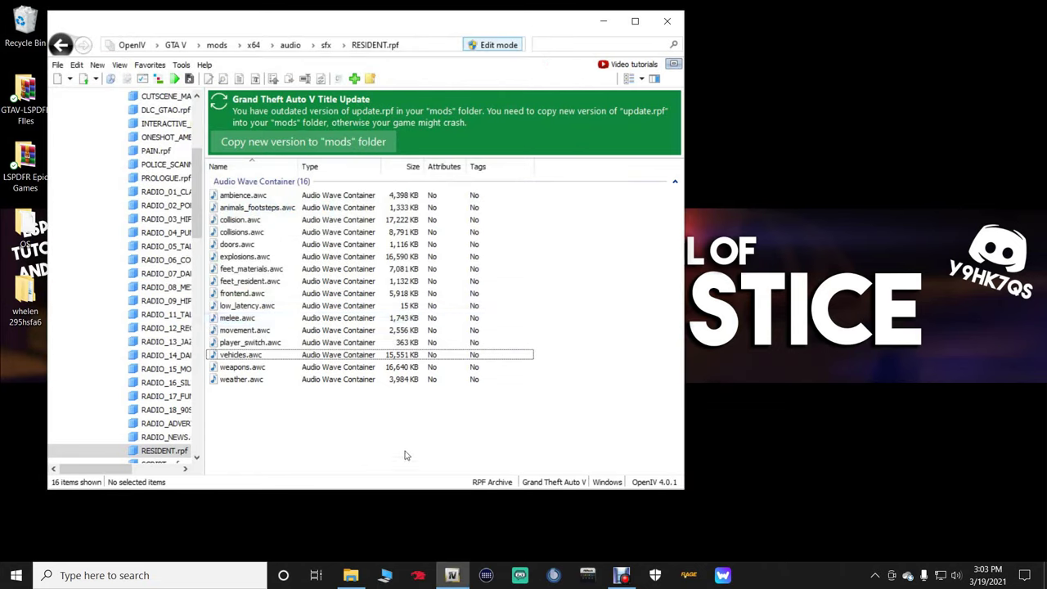